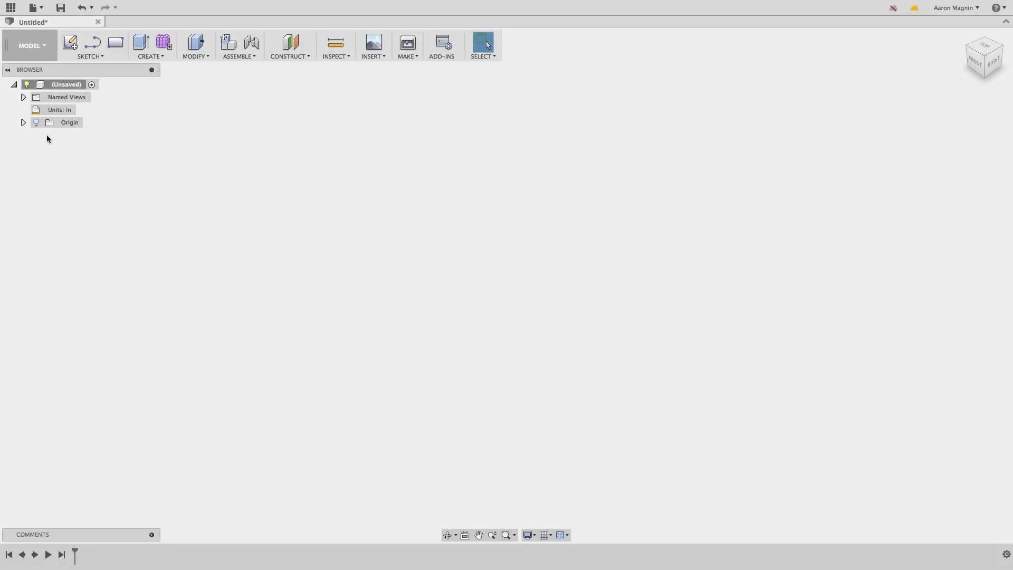
Turn on the Origin visibility so the planes and axes appear, then clear the plane selection.
click(36, 123)
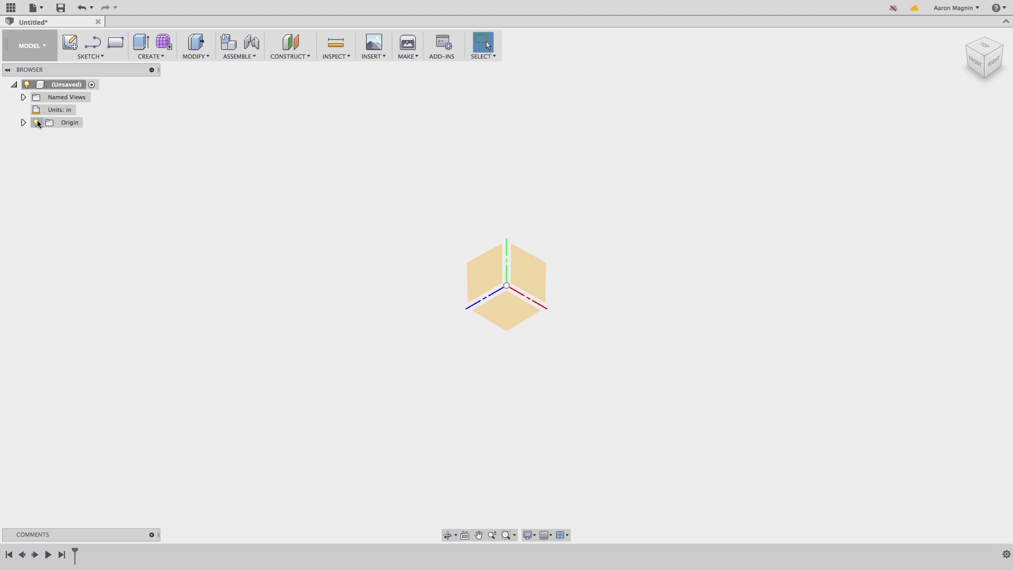
click(502, 298)
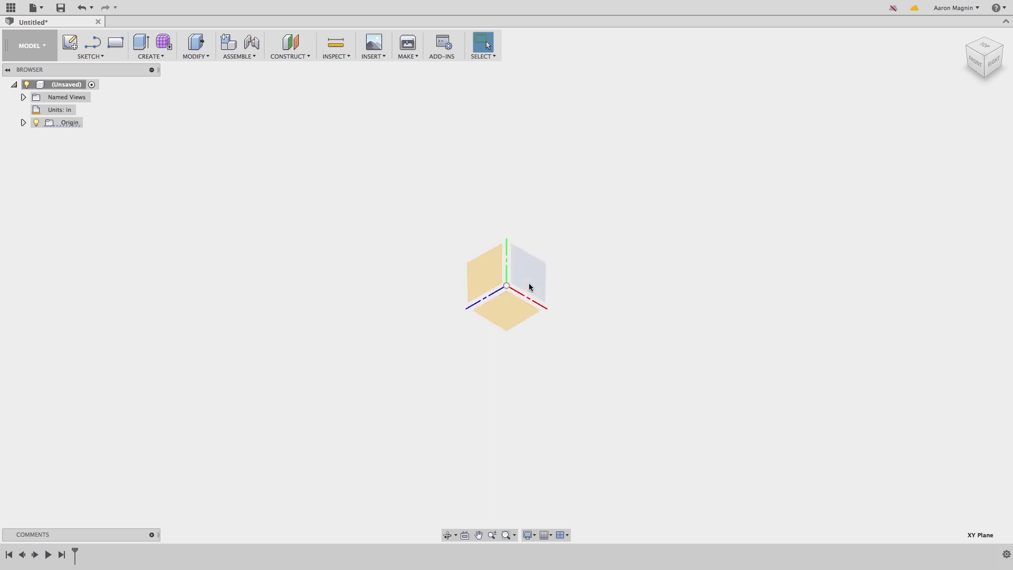
click(471, 250)
Create a box on an origin plane from the origin, 2 in by 2 in and 3 in high.
click(160, 56)
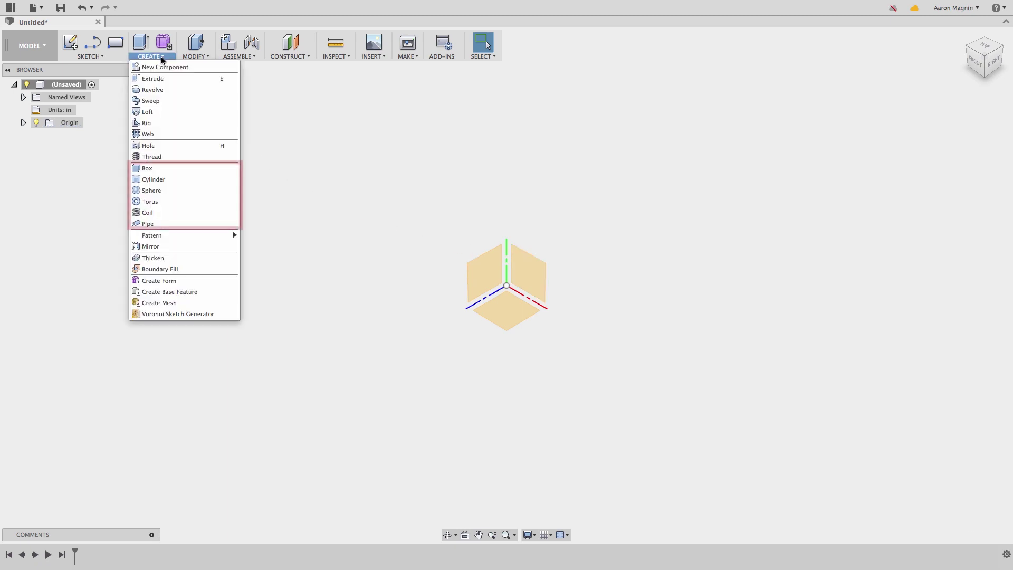
click(158, 168)
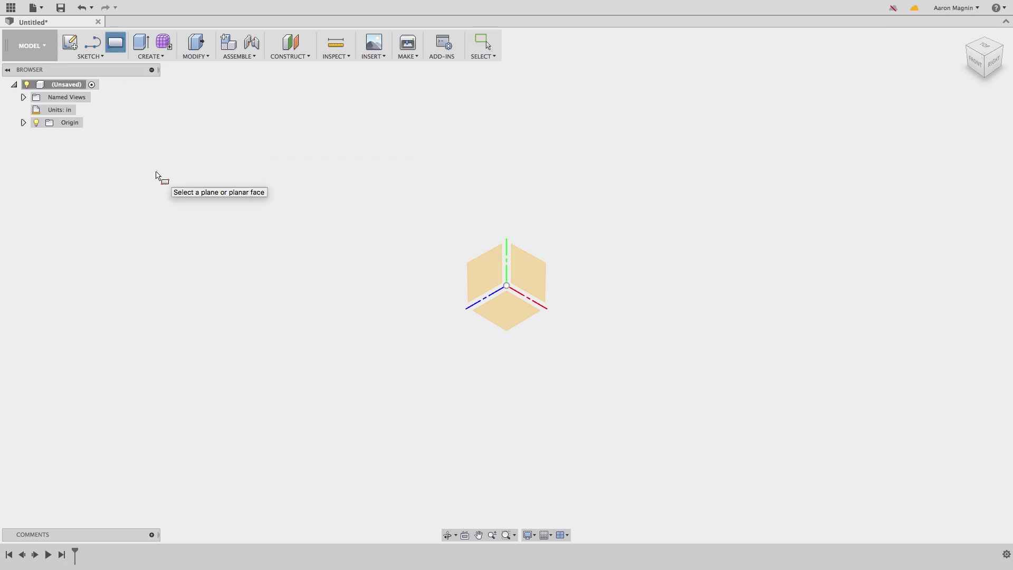
click(436, 286)
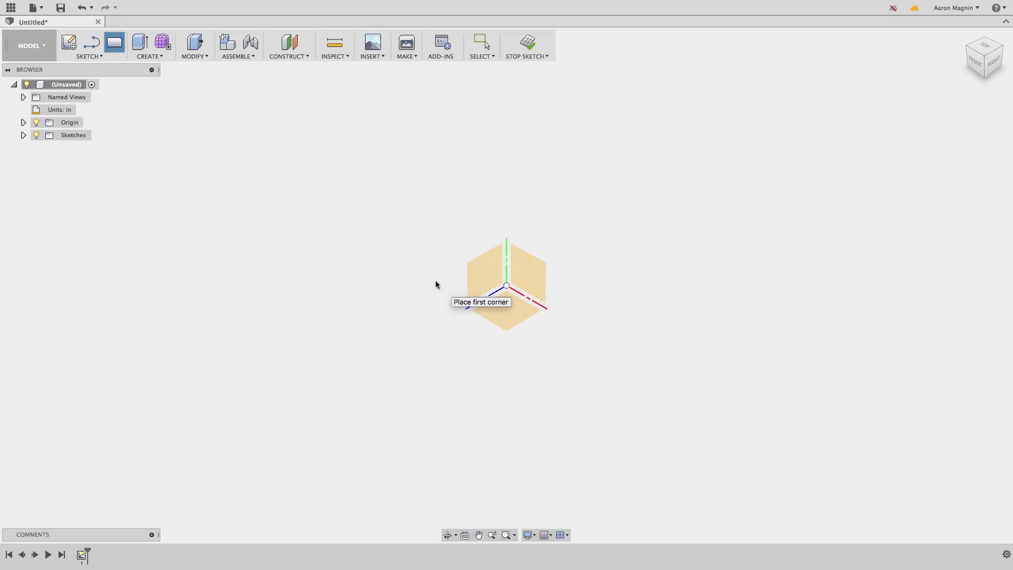
click(506, 286)
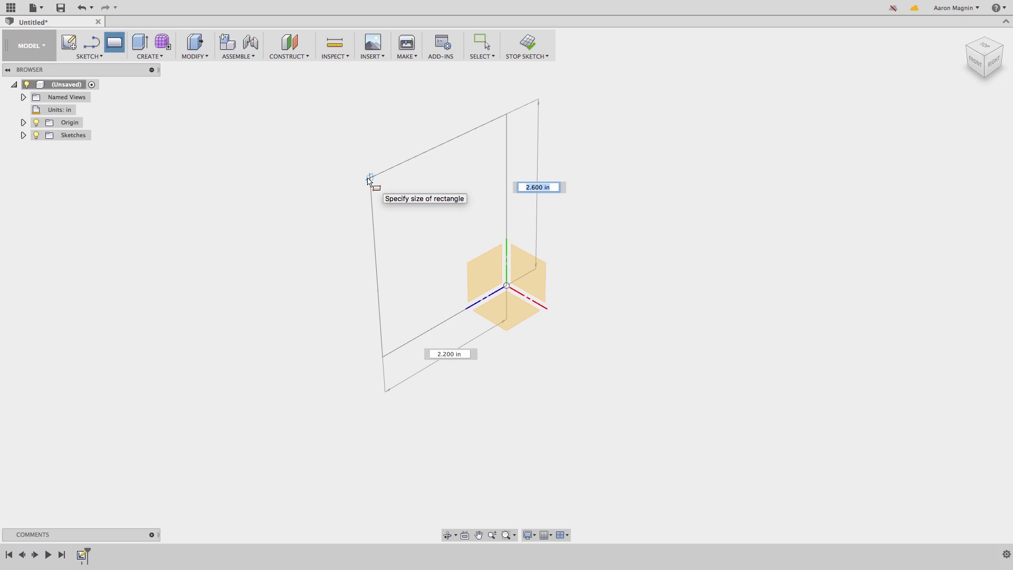
text(2)
key(Tab)
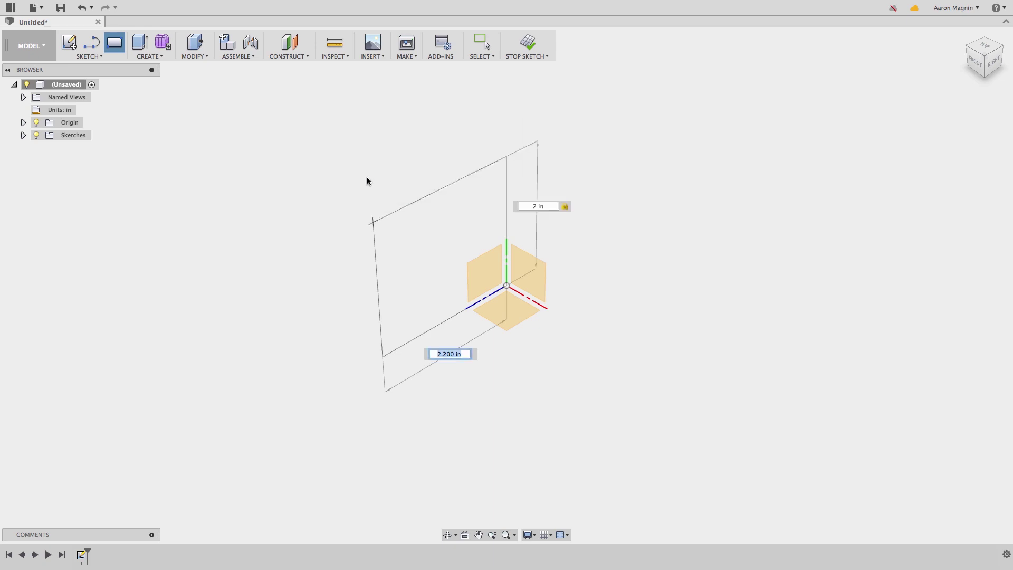
text(2)
key(Return)
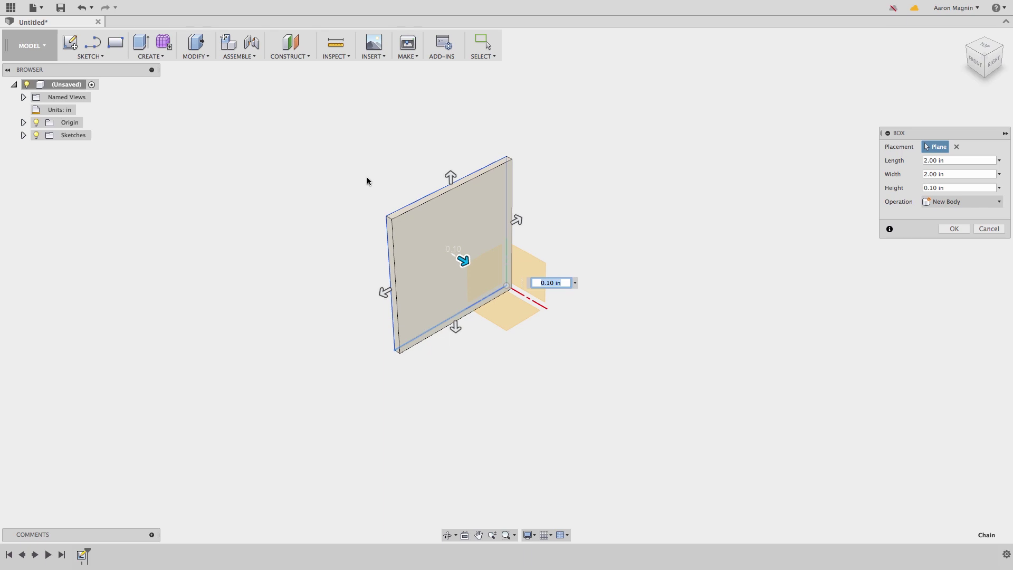
drag(463, 260, 508, 287)
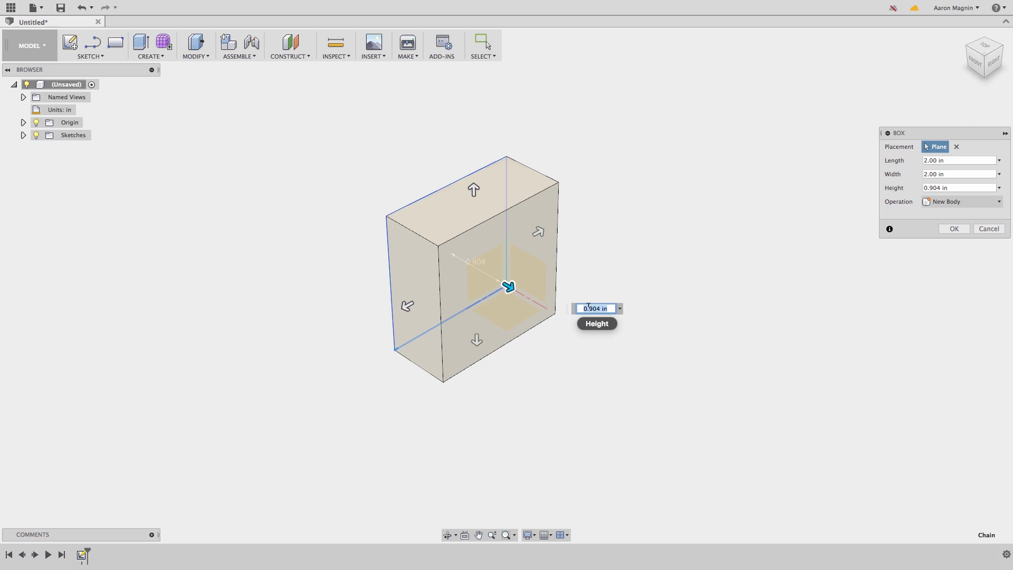
text(3)
key(Return)
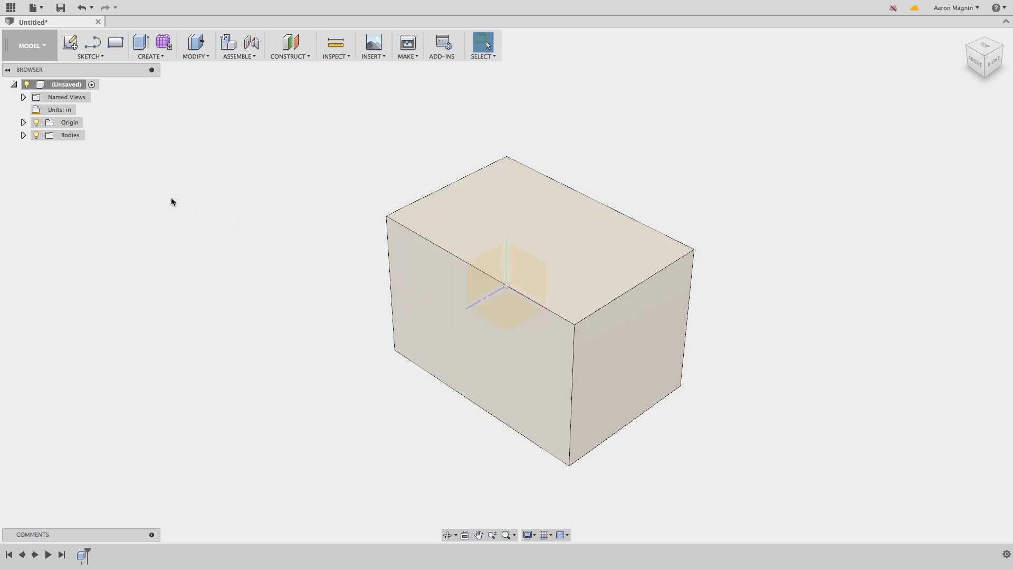
Hide the origin and start a line sketch on the box's right face.
click(38, 123)
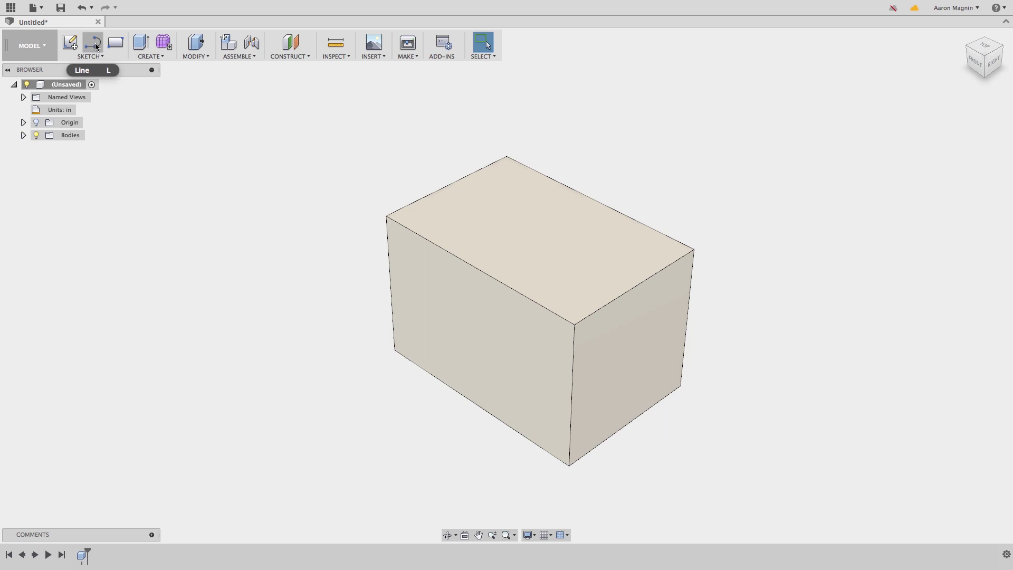
click(97, 46)
click(427, 251)
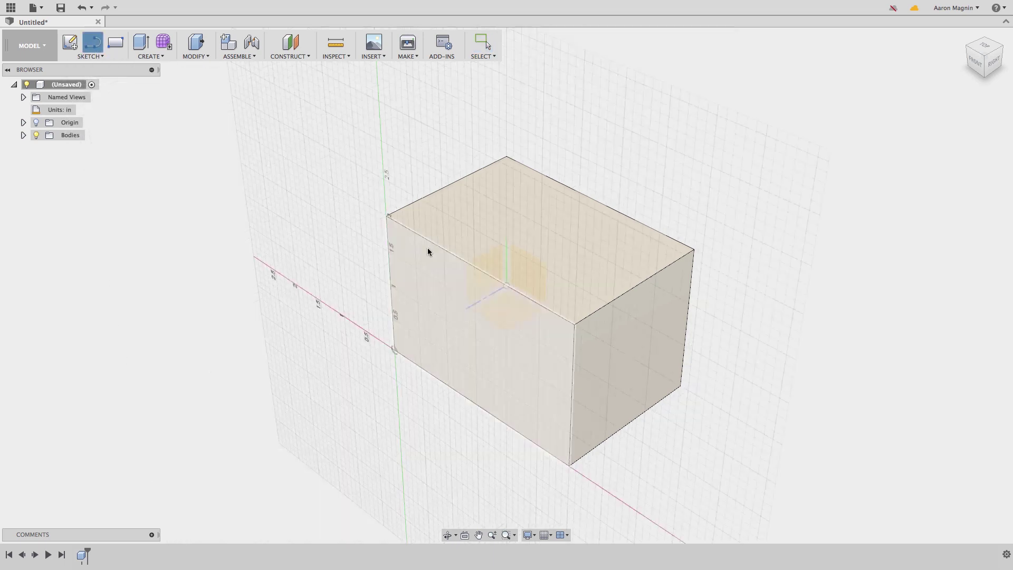
click(590, 352)
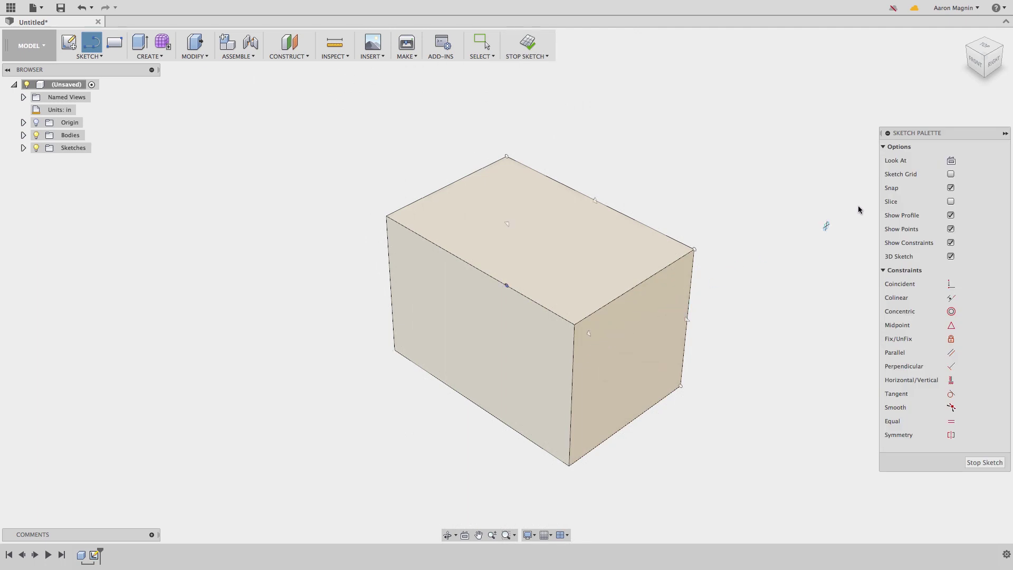
View the face straight on and draw the closed stand profile with its 0.40 notch.
click(950, 161)
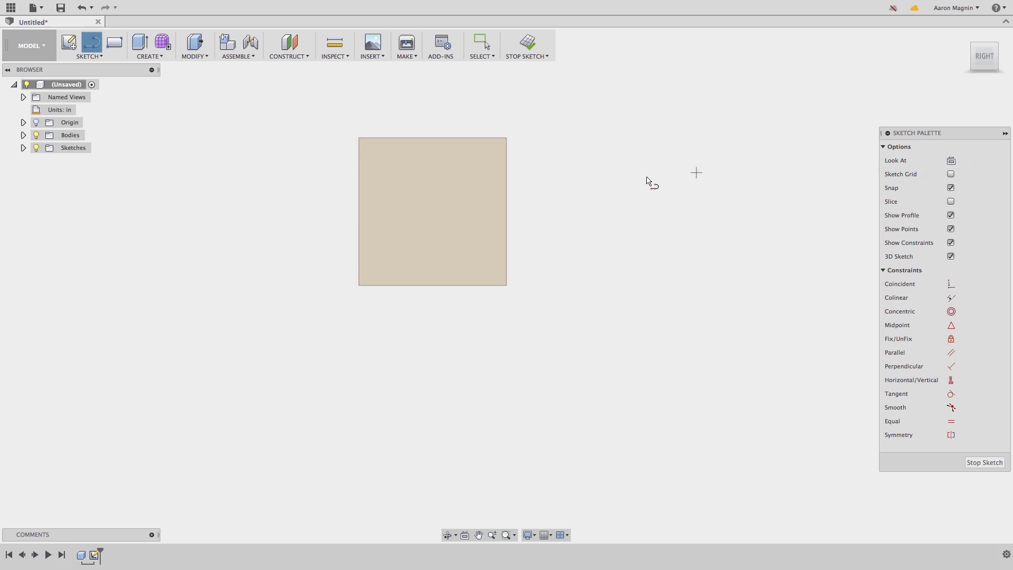
middle_drag(630, 178, 629, 178)
middle_click(629, 179)
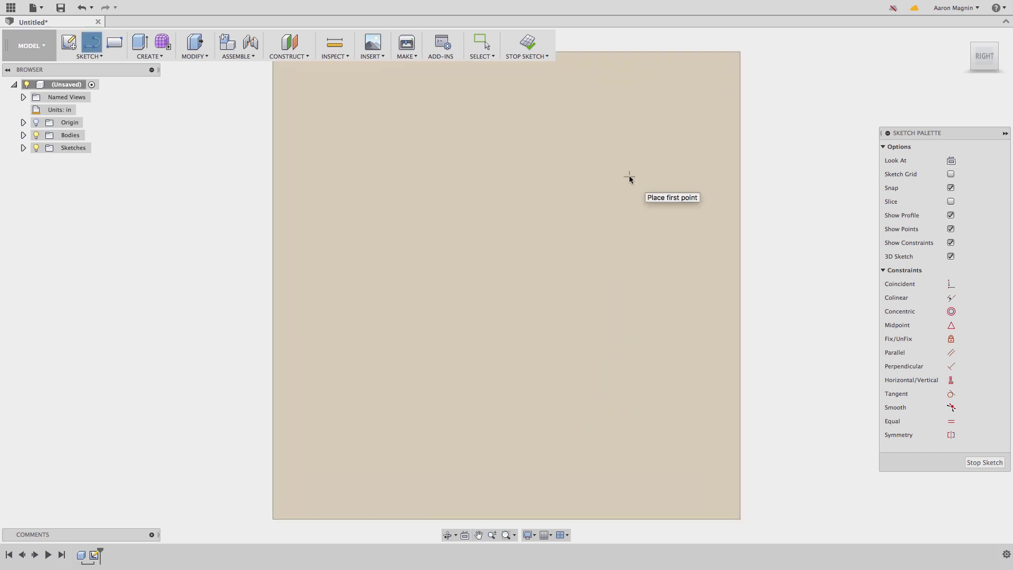
scroll(728, 182, down, 1)
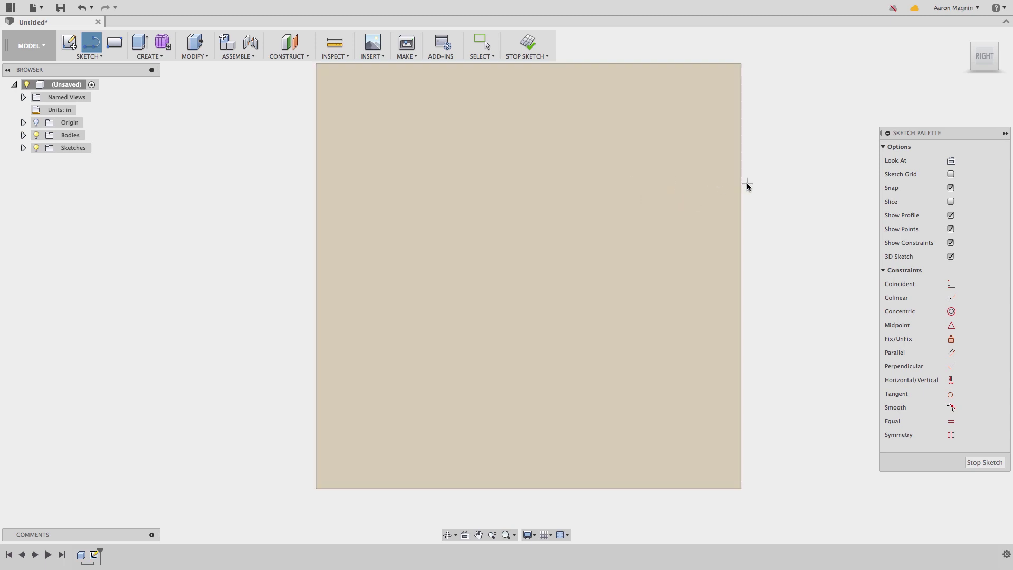
middle_drag(746, 185, 749, 205)
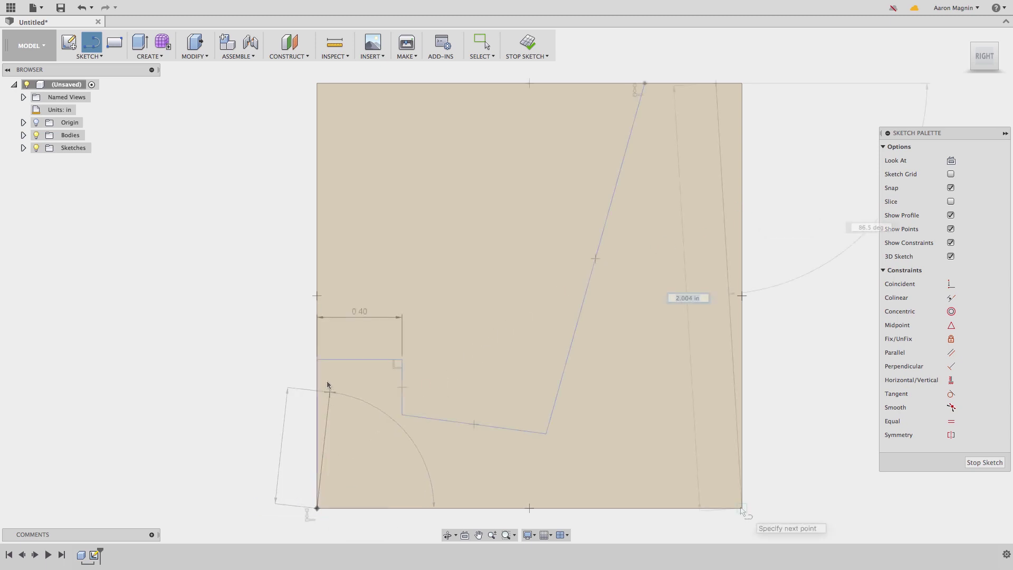
click(741, 509)
key(Escape)
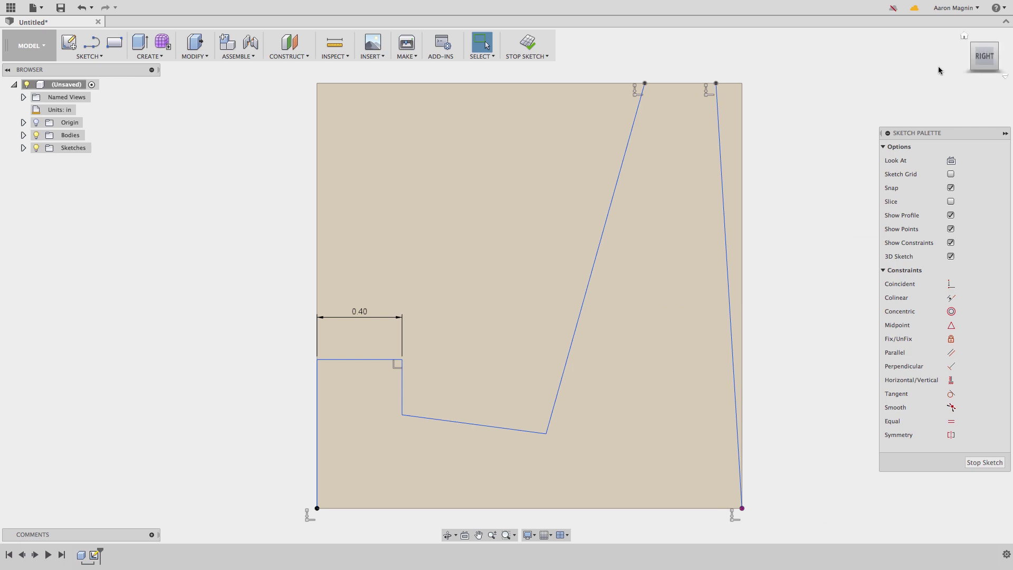
Extrude-cut the large left profile and the thin right sliver through all of the box.
click(965, 36)
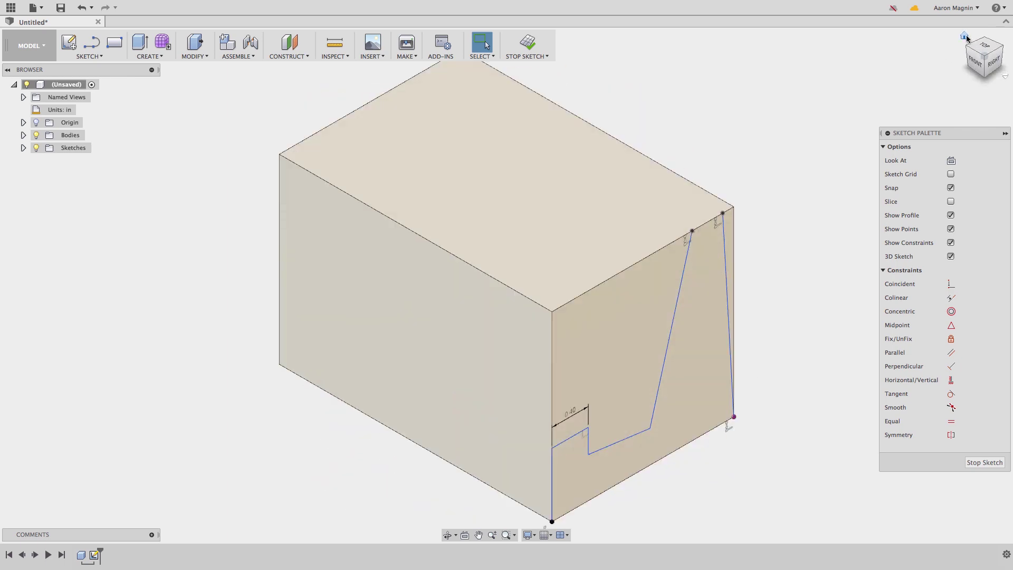
key(e)
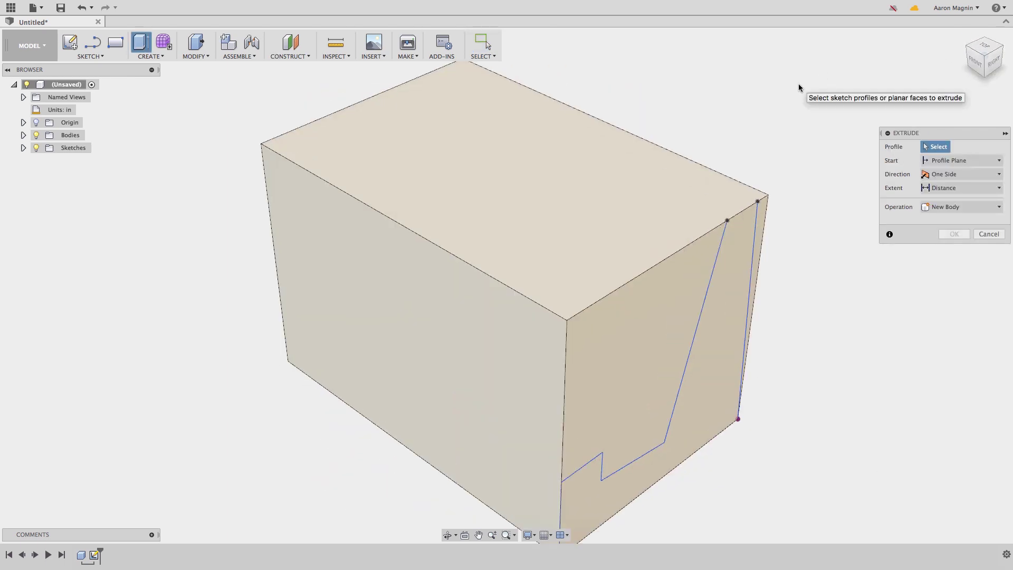
click(705, 259)
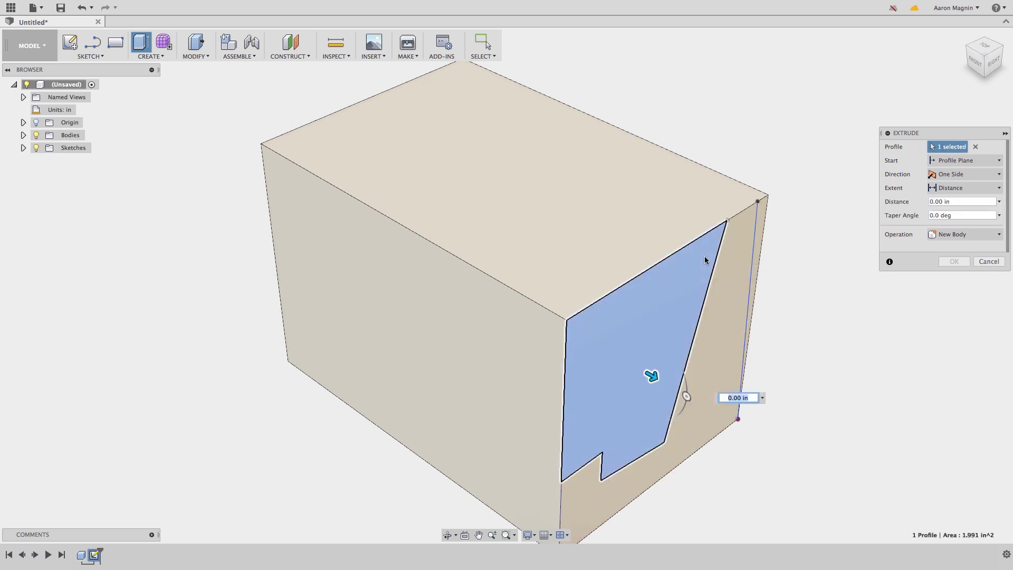
click(760, 226)
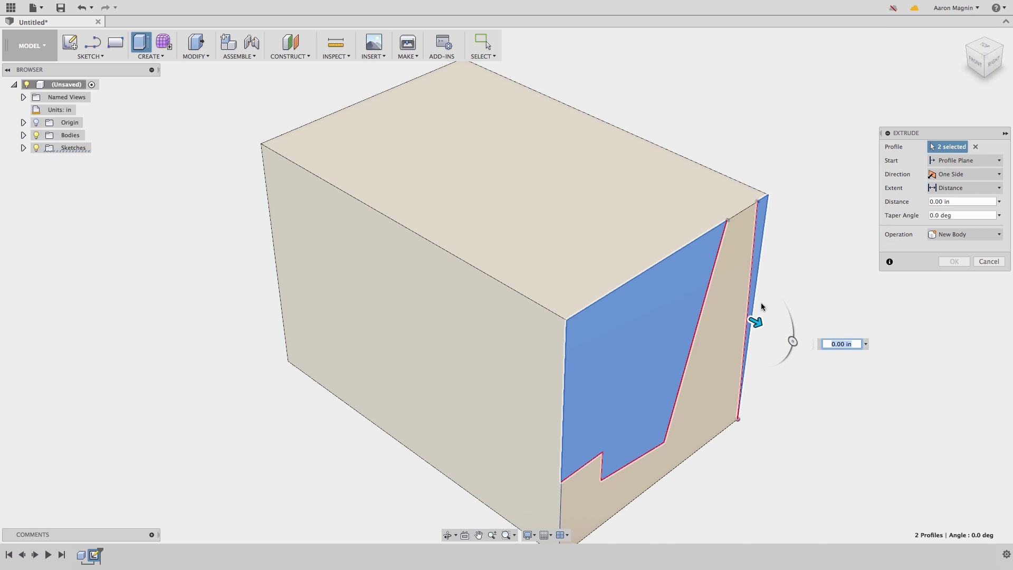
drag(757, 322, 377, 206)
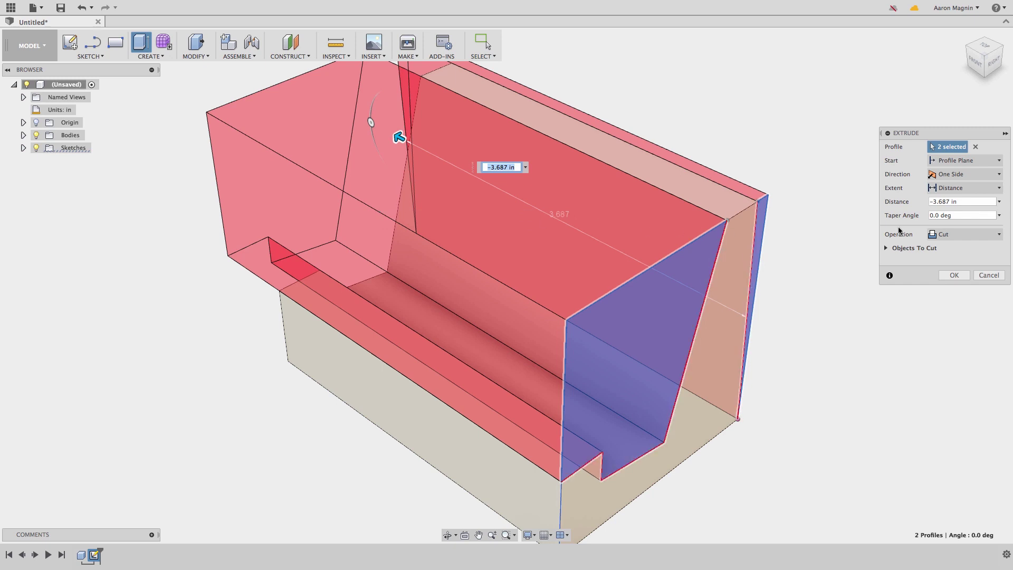
click(970, 190)
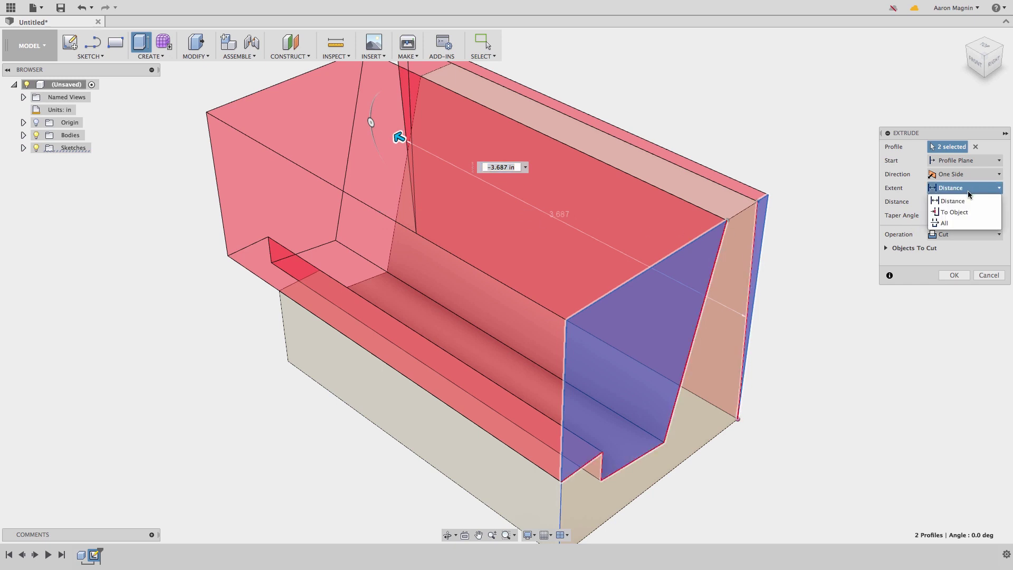
click(964, 222)
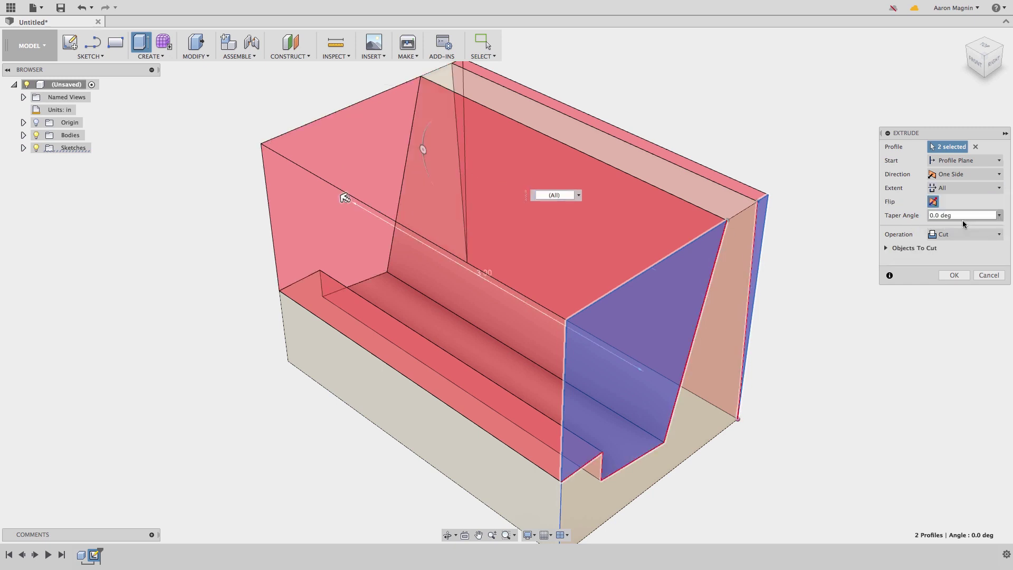
click(956, 275)
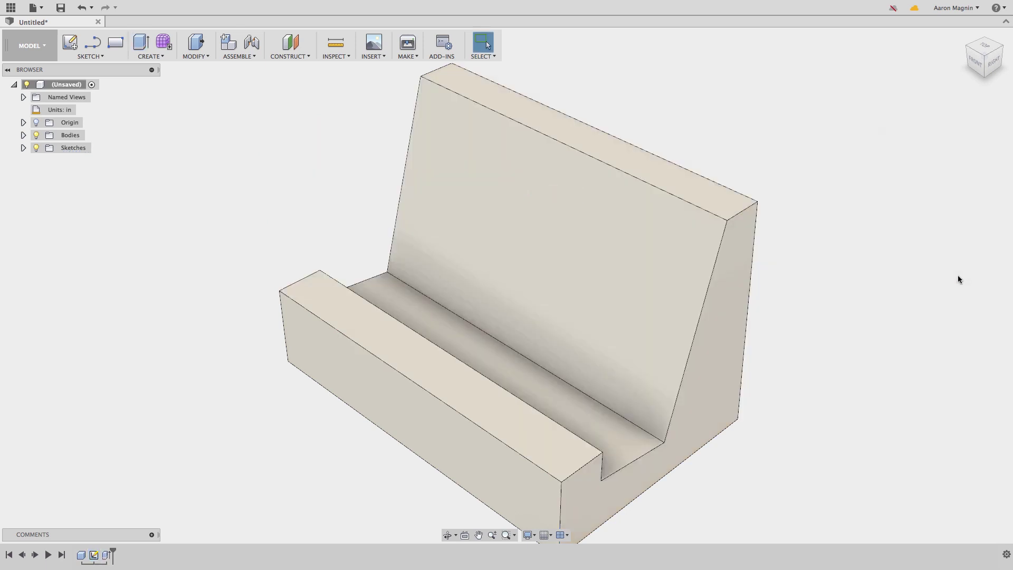
Apply Orange Matte from the Favorites appearance library to the stand body.
key(a)
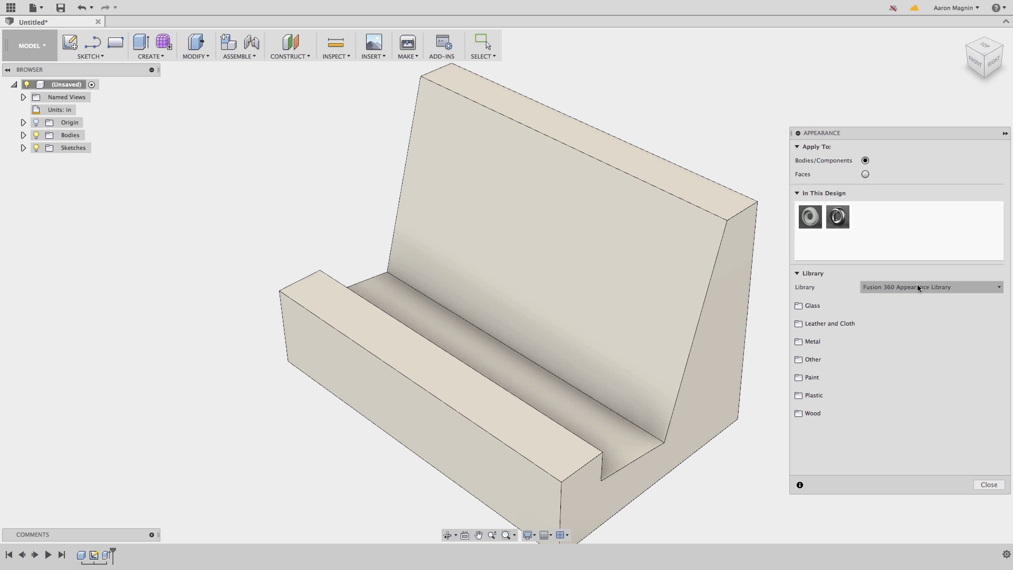
click(828, 305)
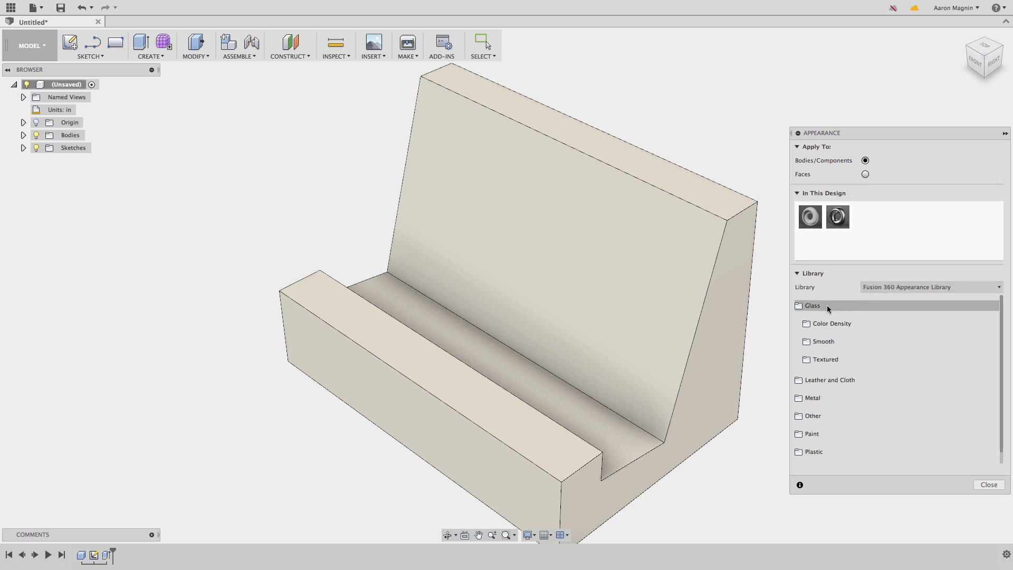
click(824, 380)
click(822, 399)
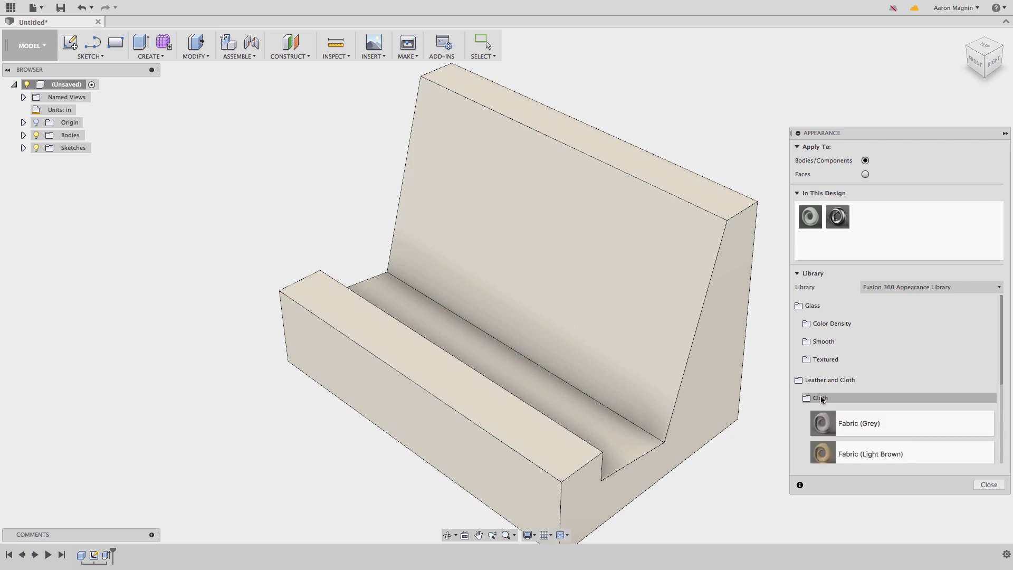
click(823, 381)
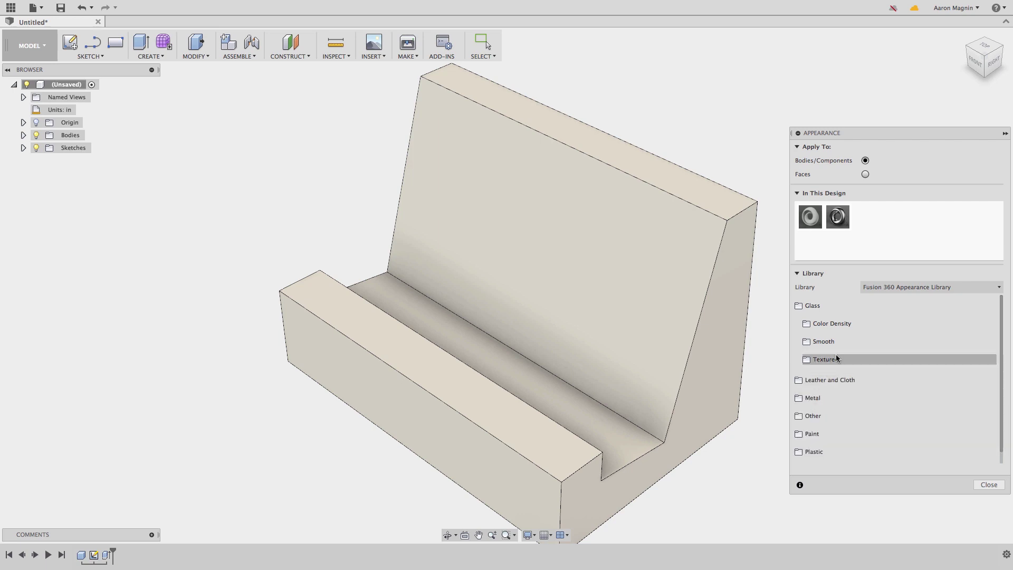
click(891, 287)
click(892, 313)
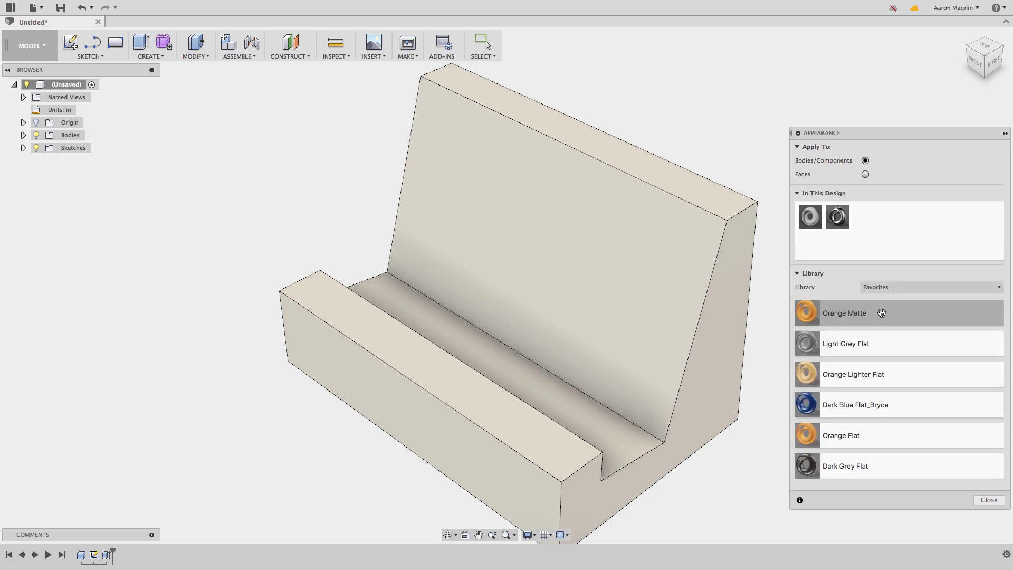
drag(868, 315, 683, 303)
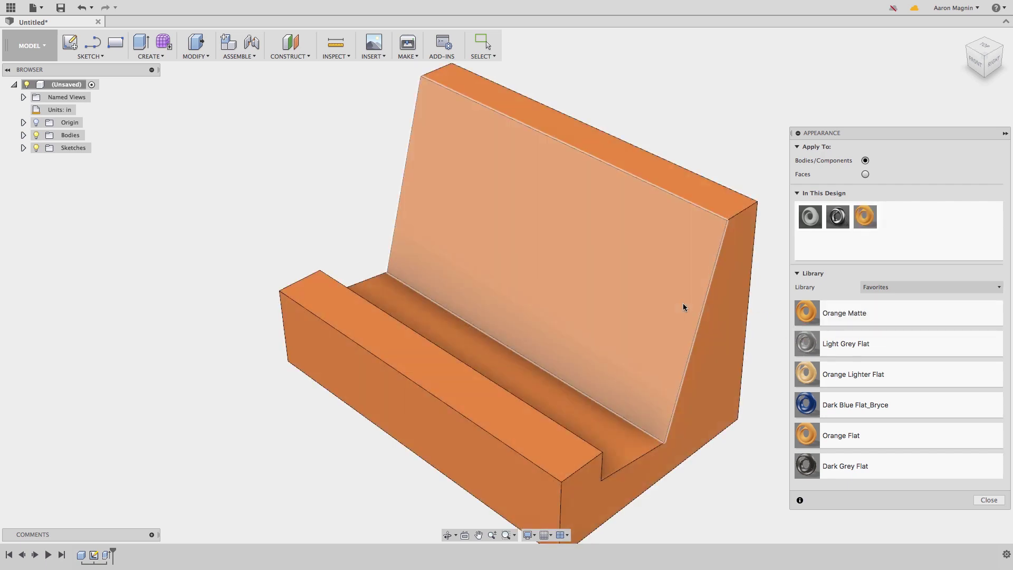
click(989, 501)
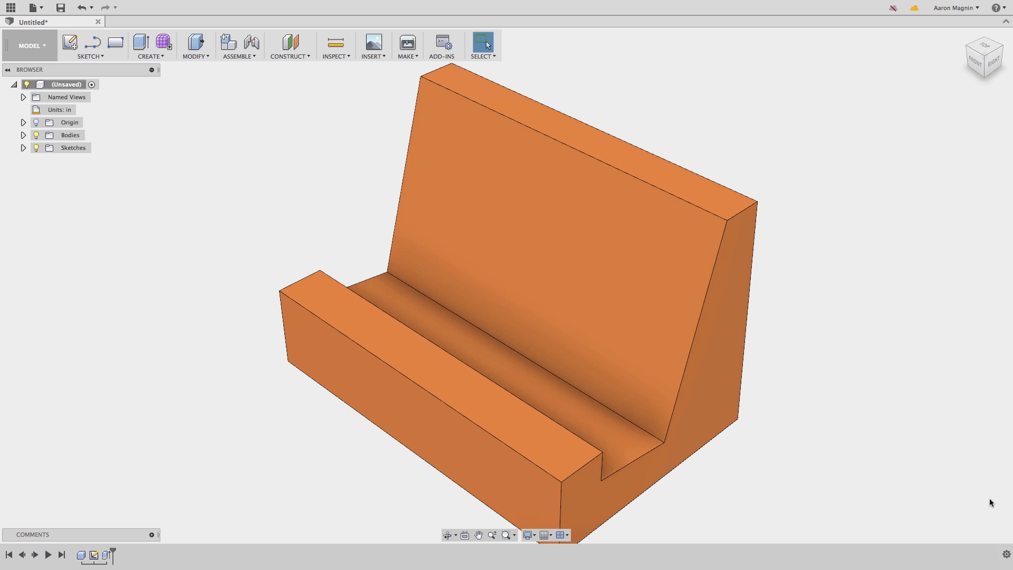
Fillet the groove's back edge and five more stand edges at 0.1 in radius.
click(195, 56)
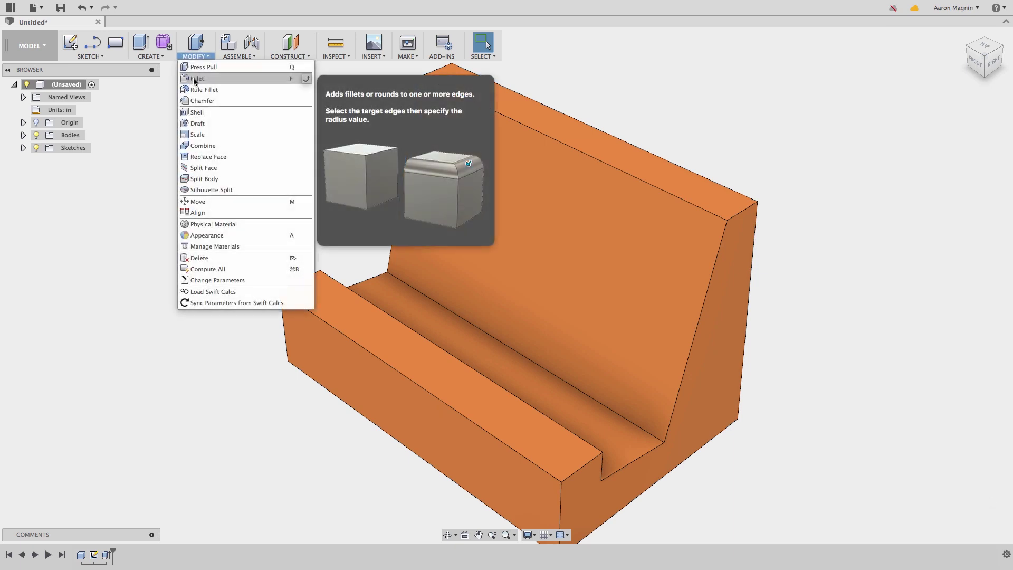
click(195, 79)
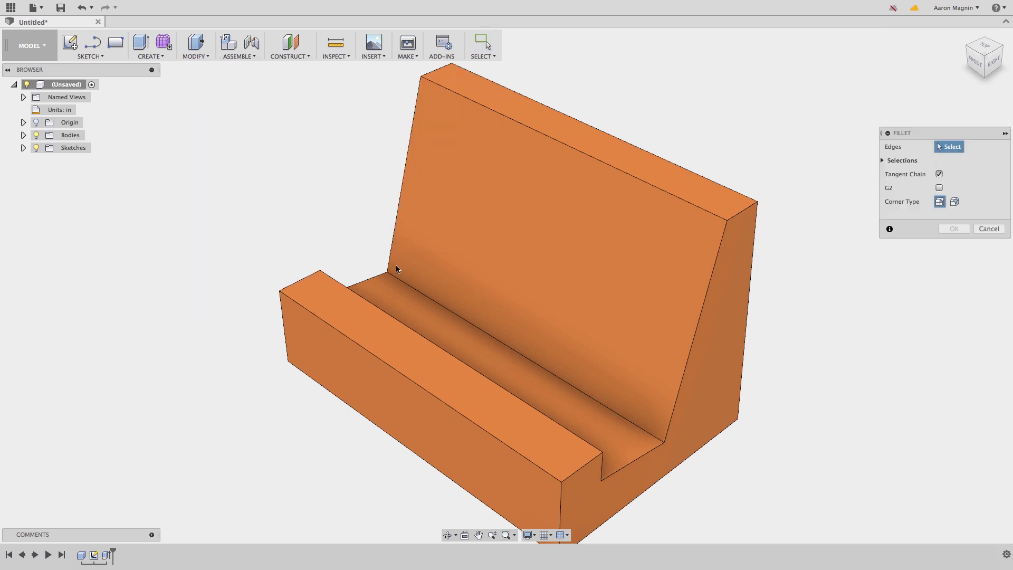
click(407, 287)
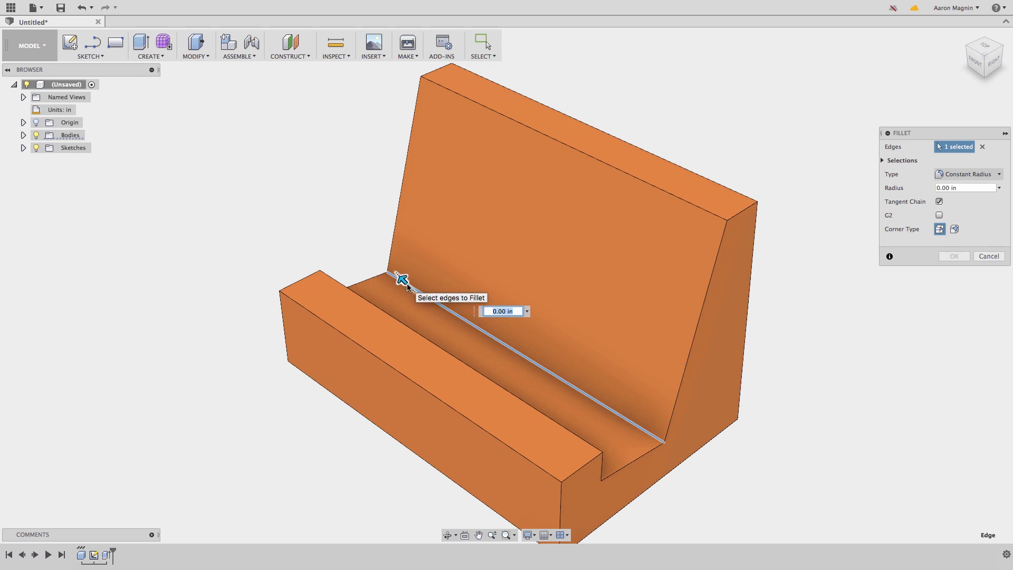
text(.1)
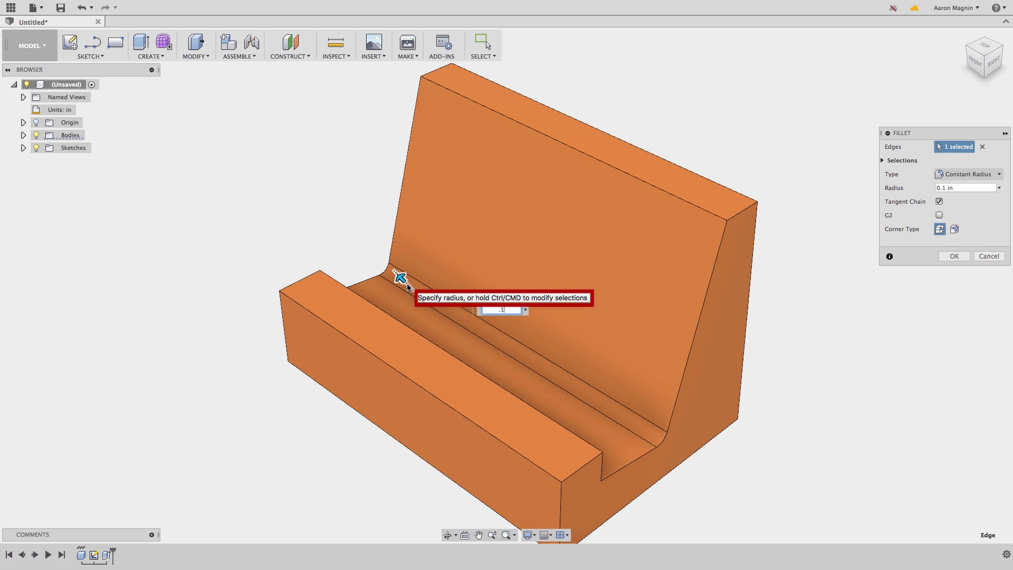
click(407, 287)
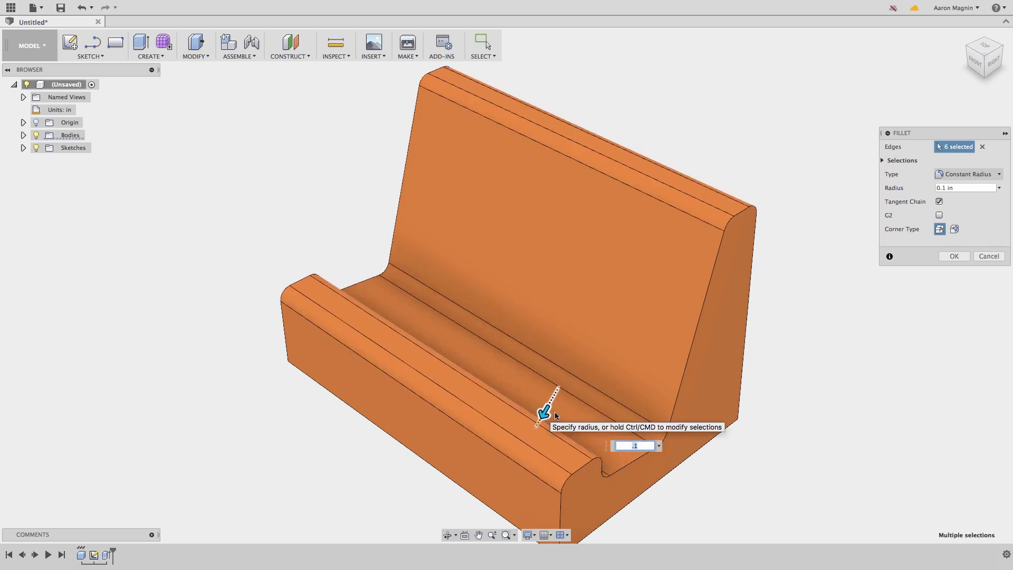
click(944, 257)
shift+middle_drag(945, 256, 837, 253)
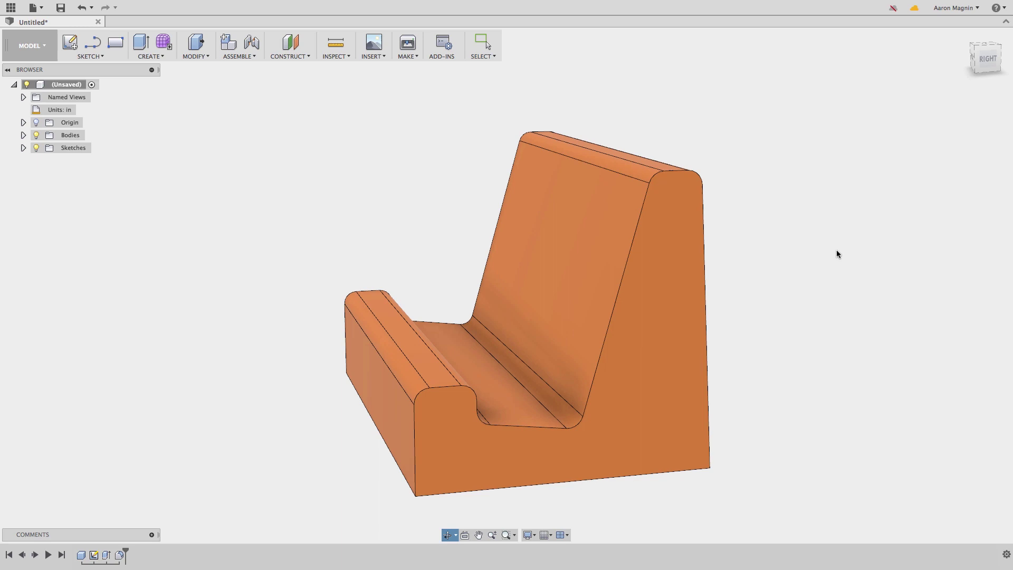
Press Pull the stand's right side face outward and finish the offset.
click(197, 44)
click(629, 320)
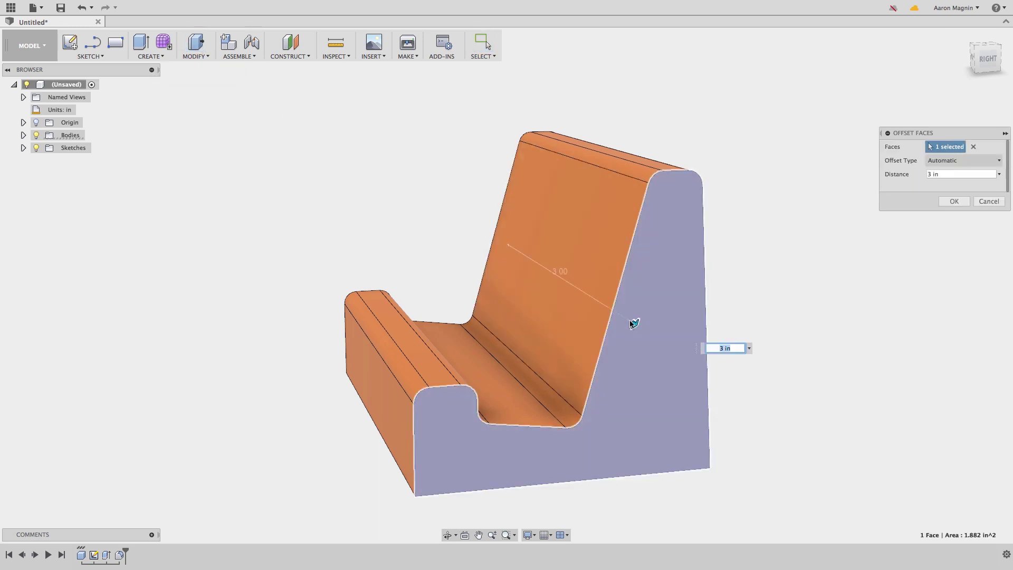
drag(633, 322, 811, 424)
key(Return)
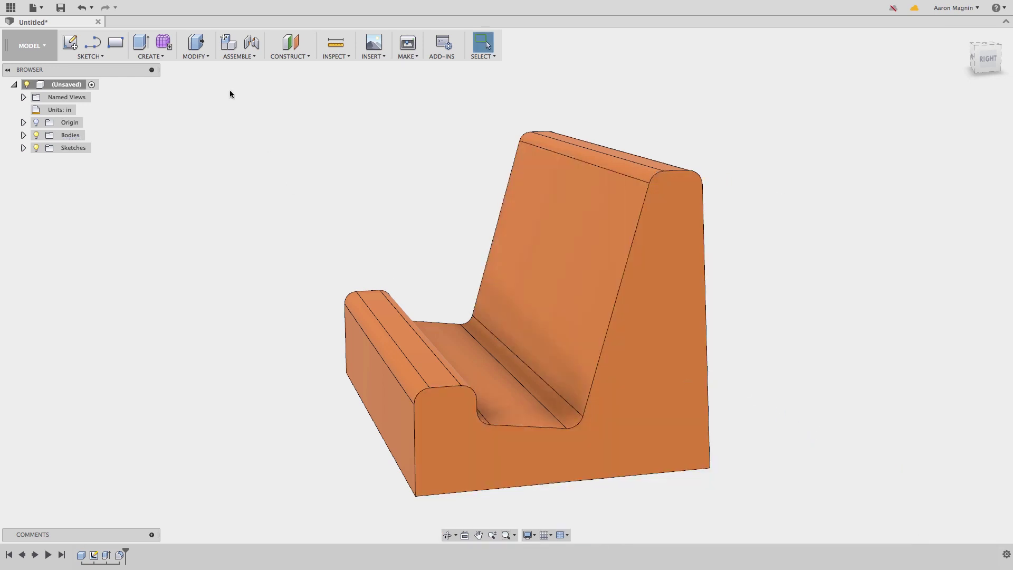
Round the side profile edges and the bottom edge loop with 0.1 in fillets.
click(197, 43)
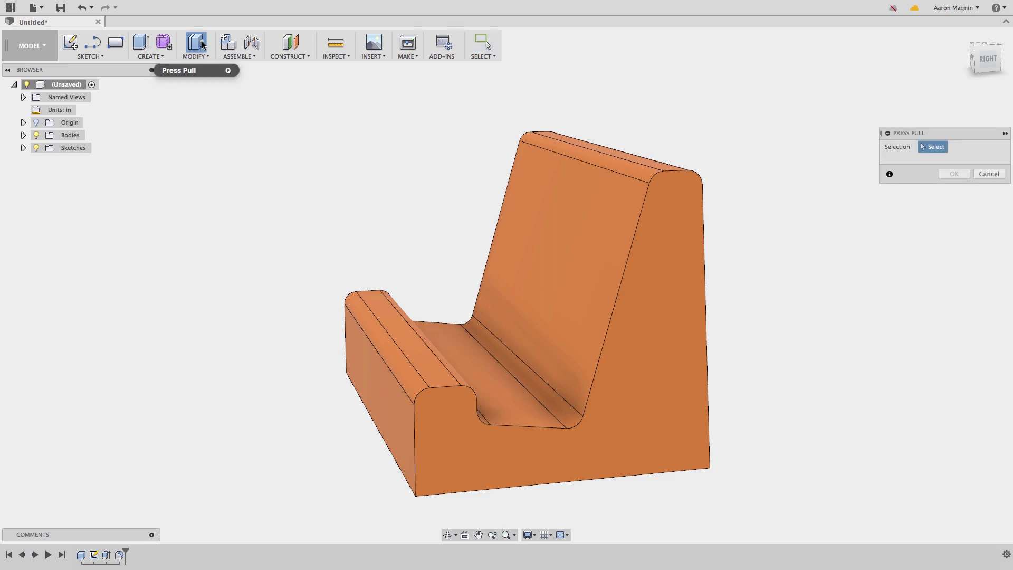
click(624, 273)
click(954, 256)
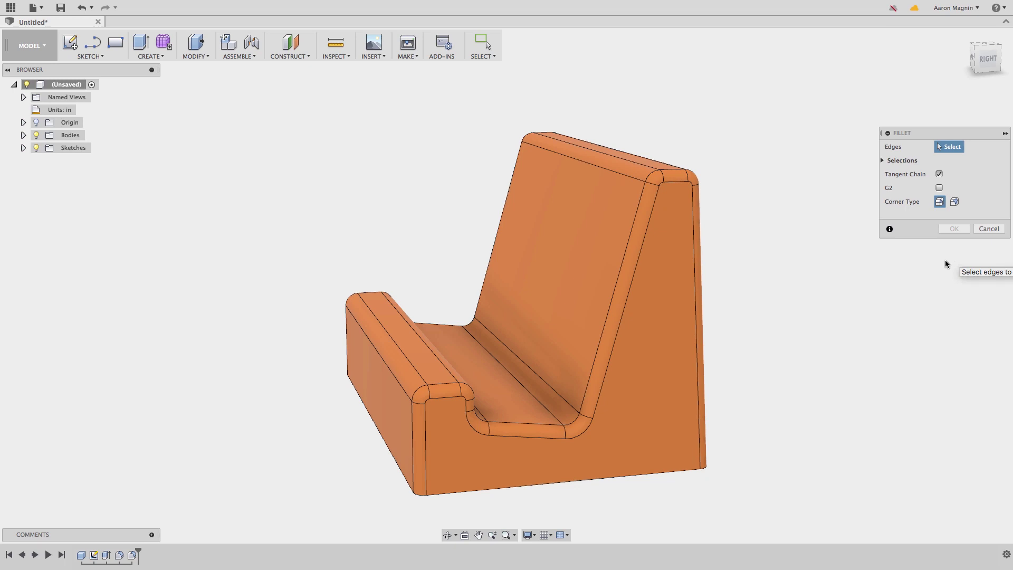
click(683, 471)
text(0.1)
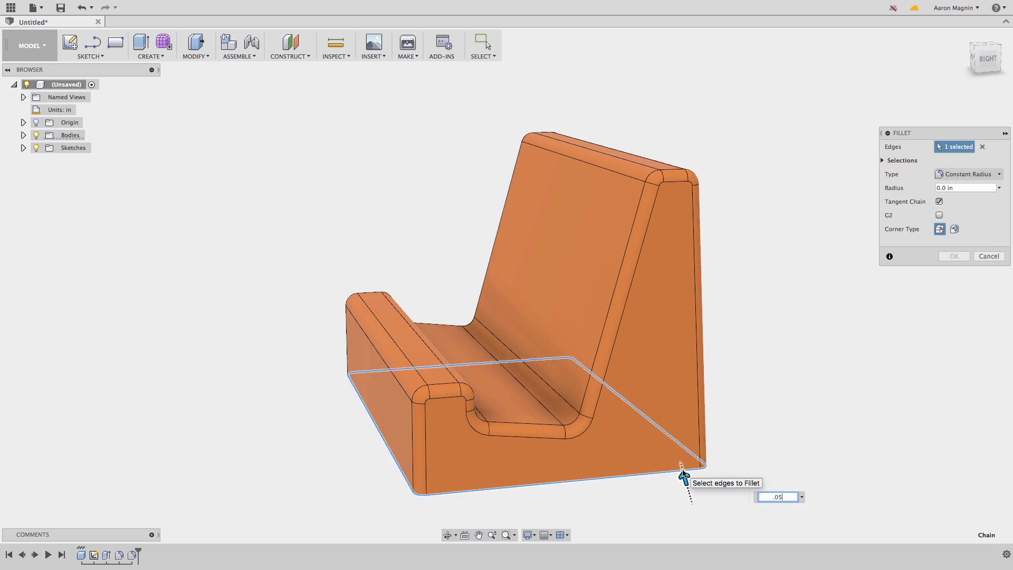
key(Return)
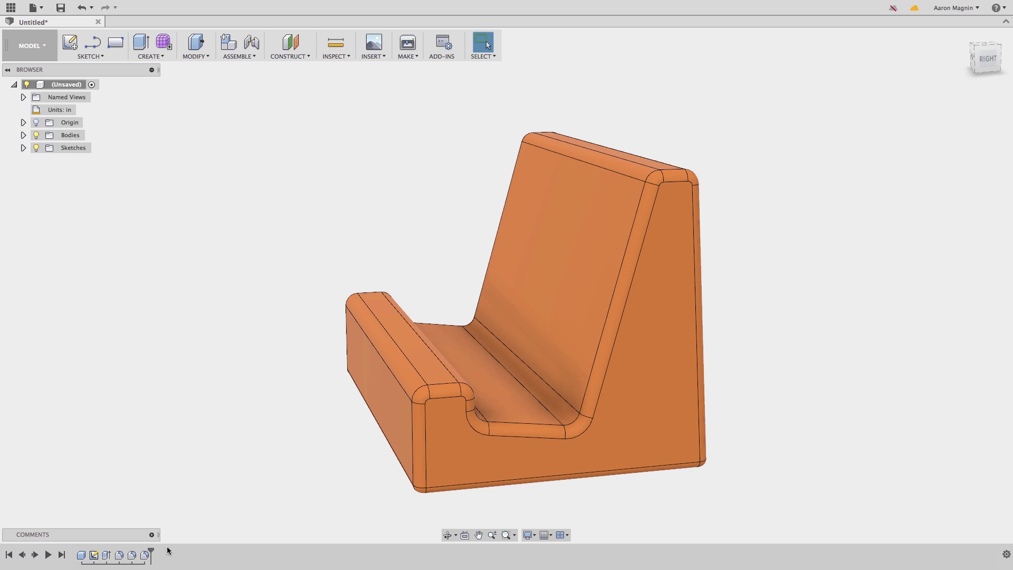
Roll the timeline marker back past the fillet features to the extrude cut.
mouse_move(145, 558)
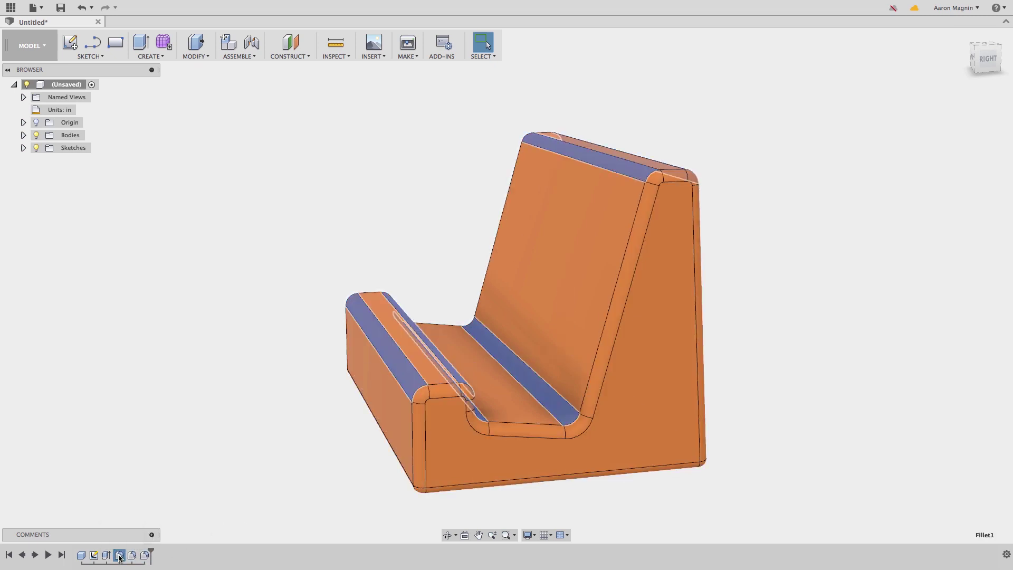
click(118, 558)
drag(150, 552, 138, 550)
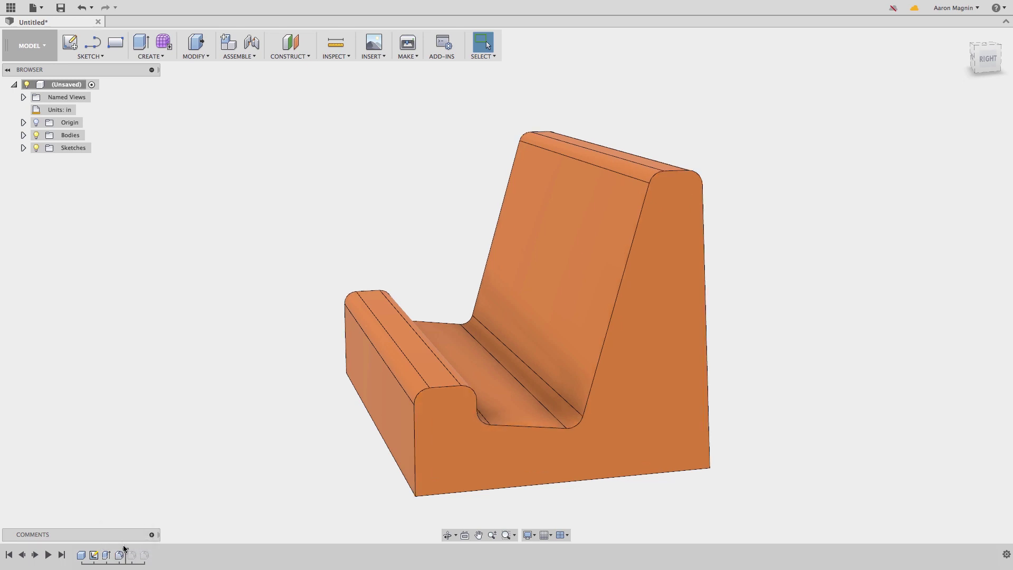
drag(125, 549, 112, 551)
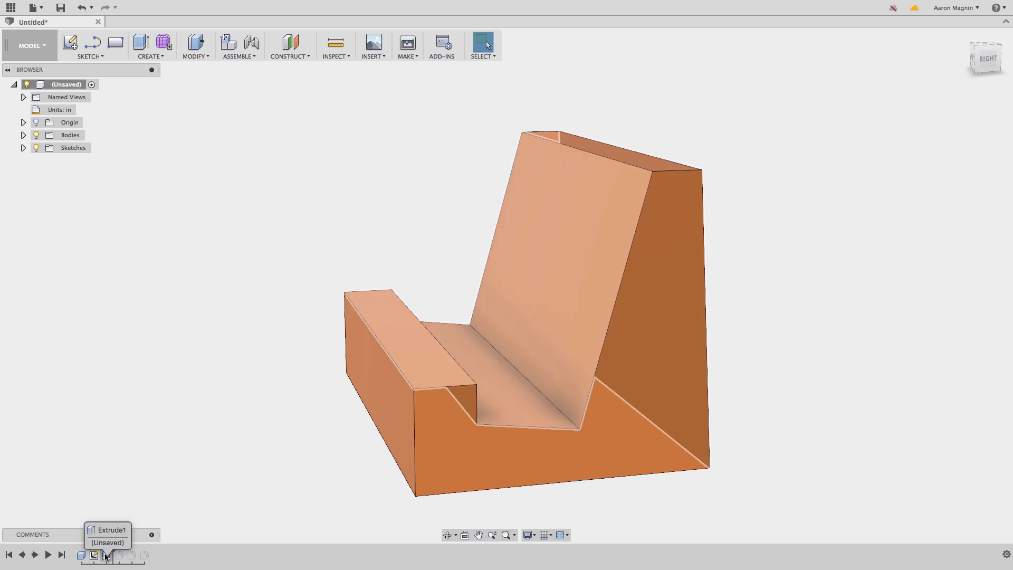
Edit the profile sketch and add an aligned 0.70 in dimension to the groove's bottom line.
double_click(95, 555)
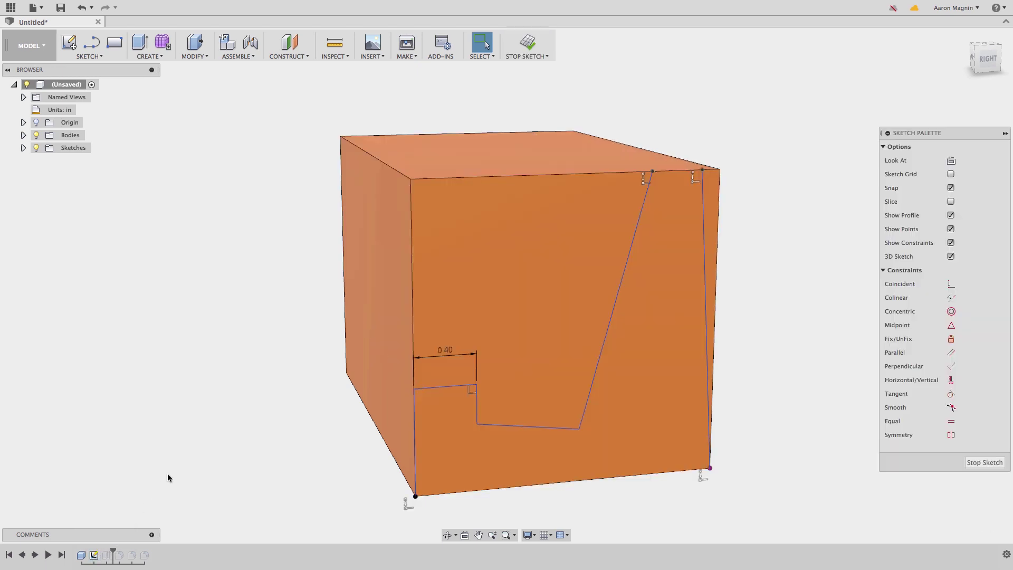
key(s)
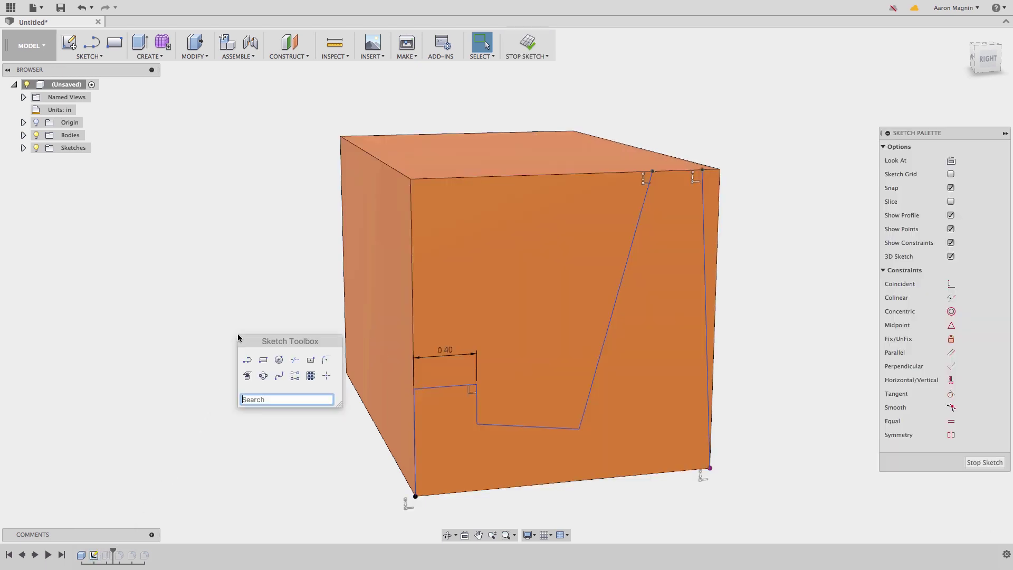
text(dim)
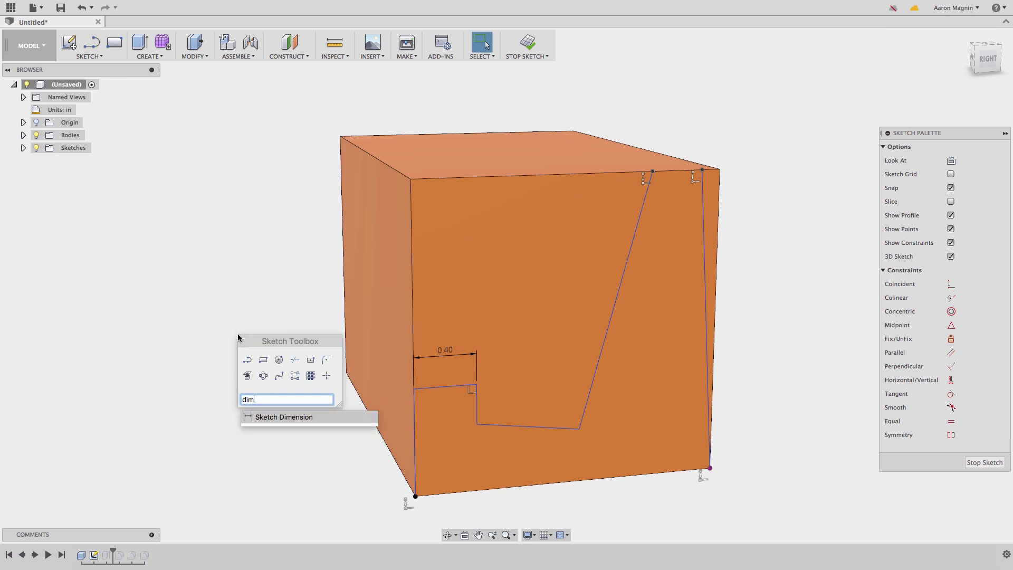
key(Return)
right_click(540, 442)
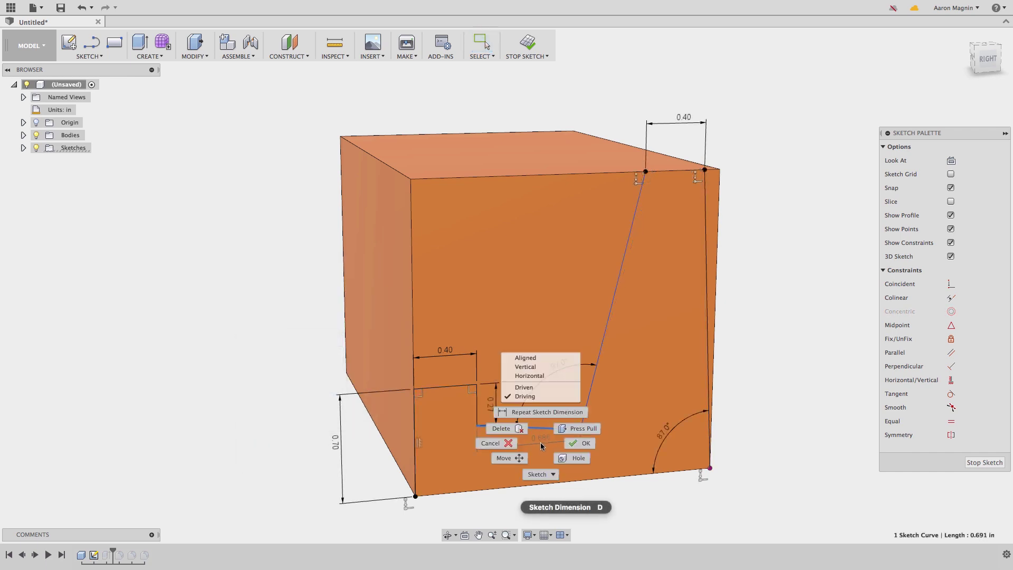
click(533, 359)
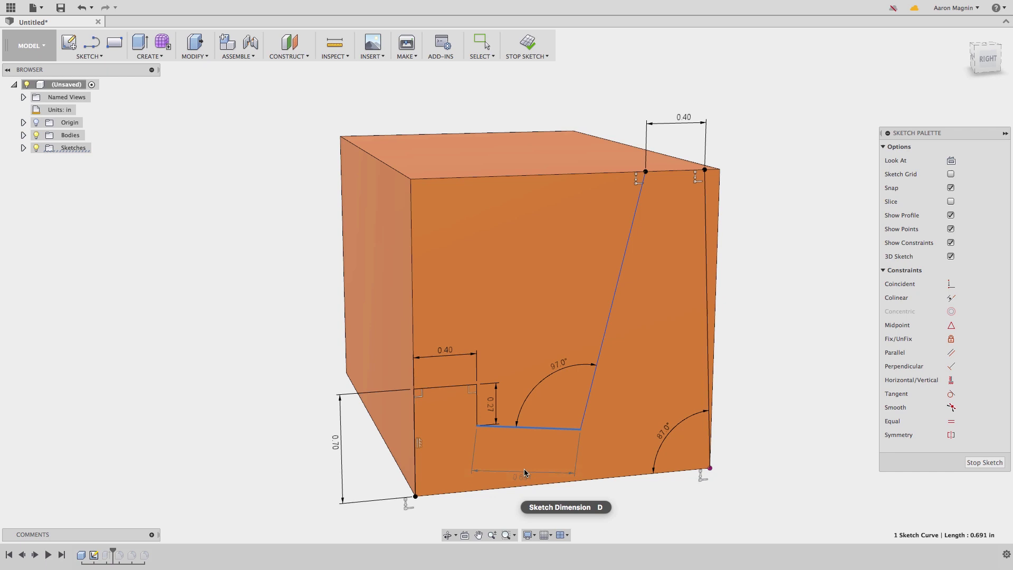
click(528, 469)
text(0.7)
key(Return)
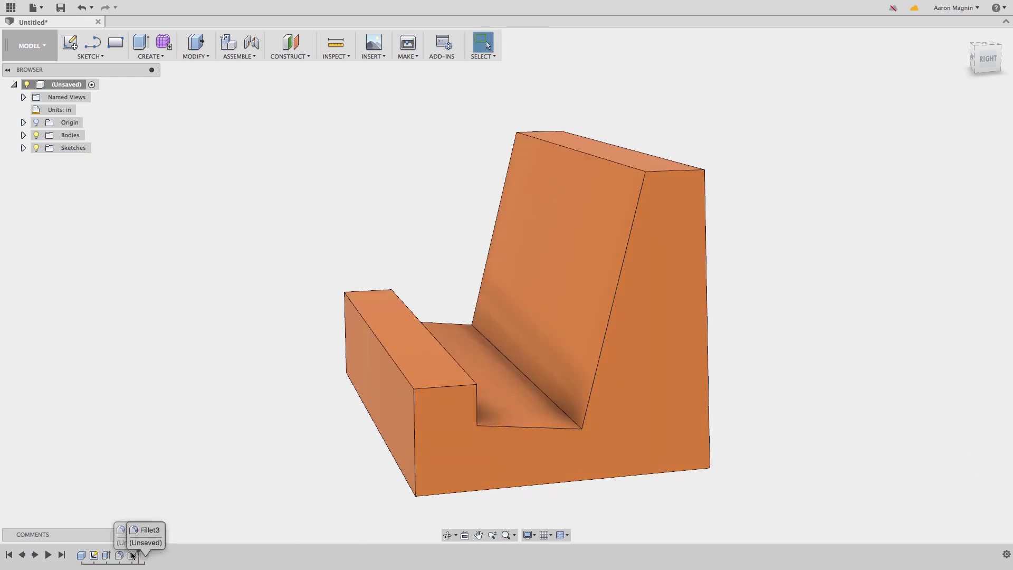
Roll the timeline to the end and extrude the YOUR NAME text 0.02 in as a new body.
drag(113, 552, 151, 554)
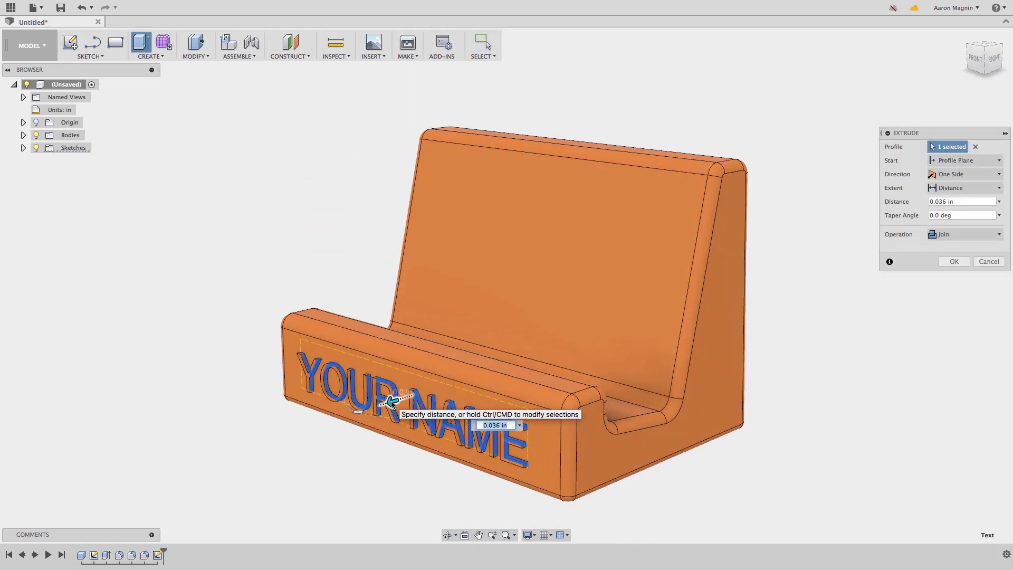
text(.02)
click(952, 236)
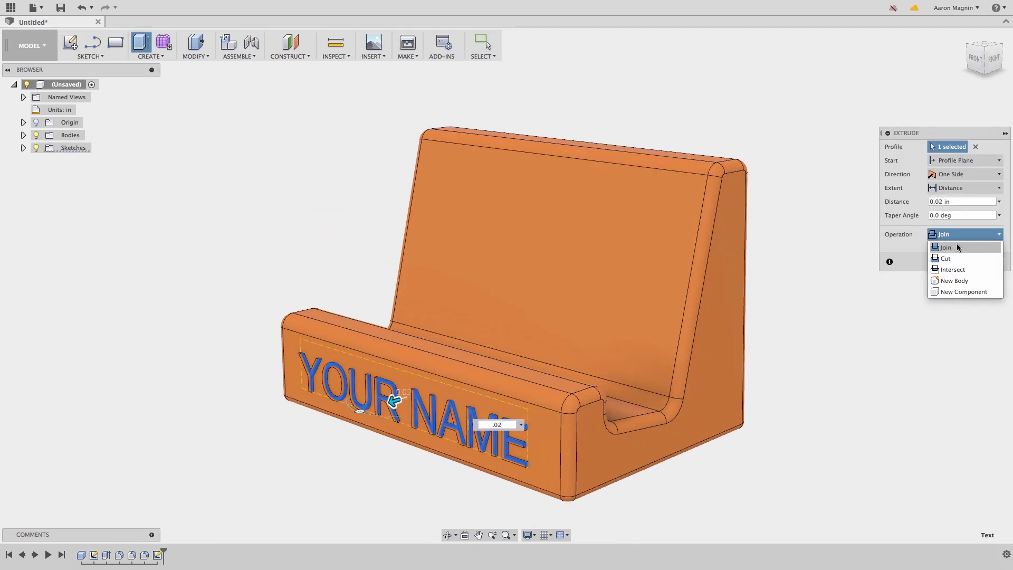
click(959, 281)
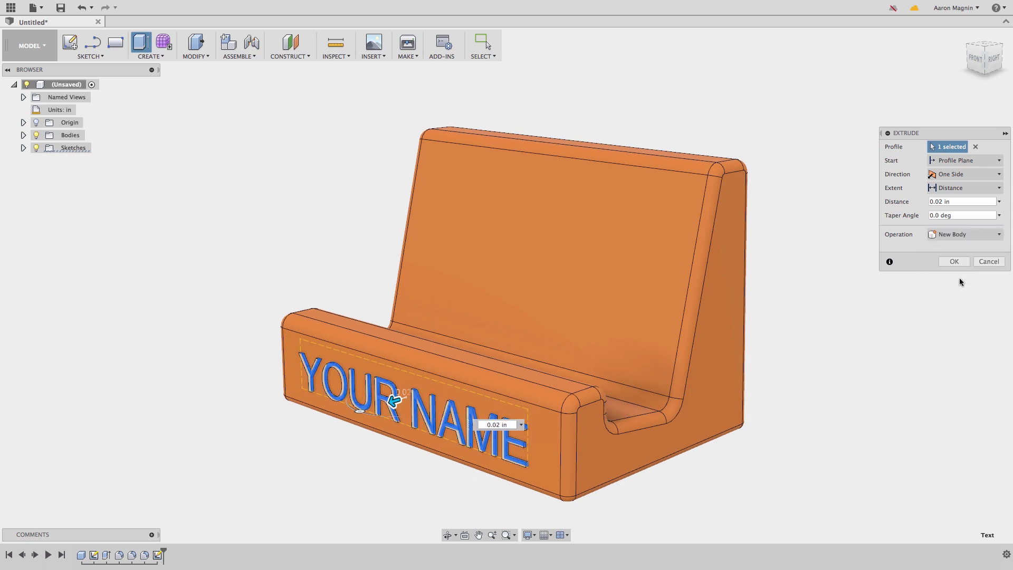
click(956, 262)
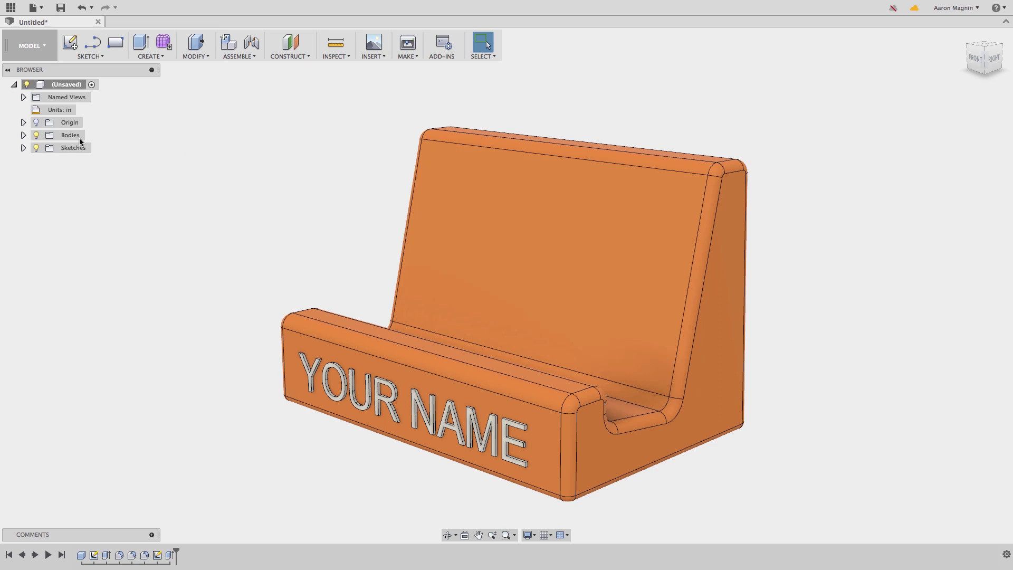
Expand the Bodies list and check the letter bodies, such as U and E, then deselect.
click(24, 136)
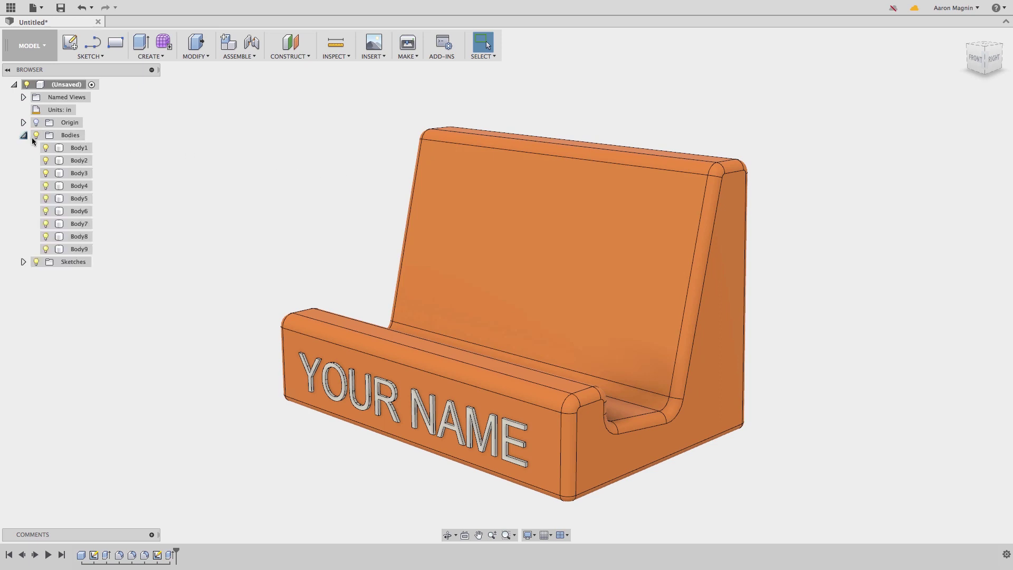
click(75, 161)
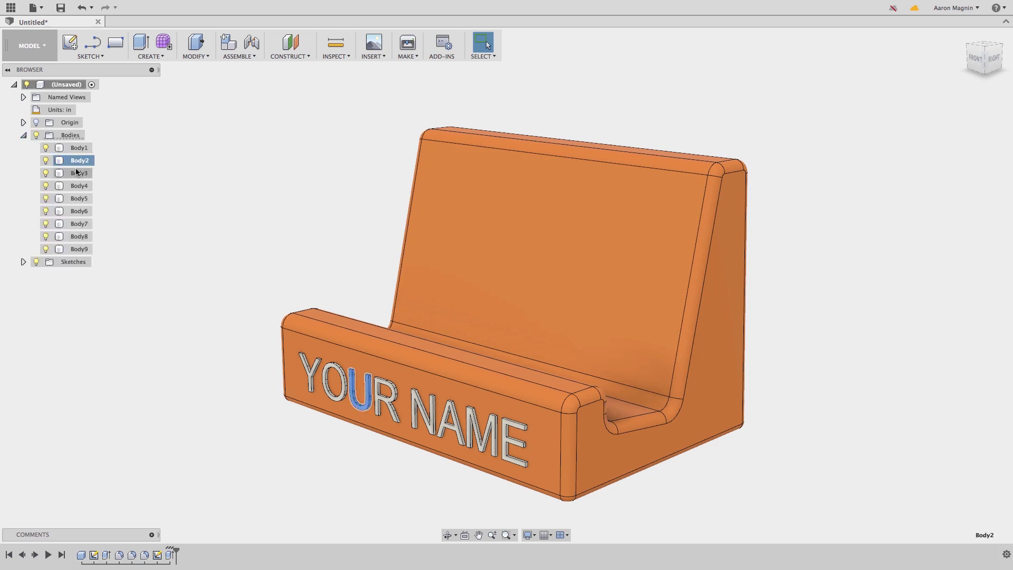
click(75, 186)
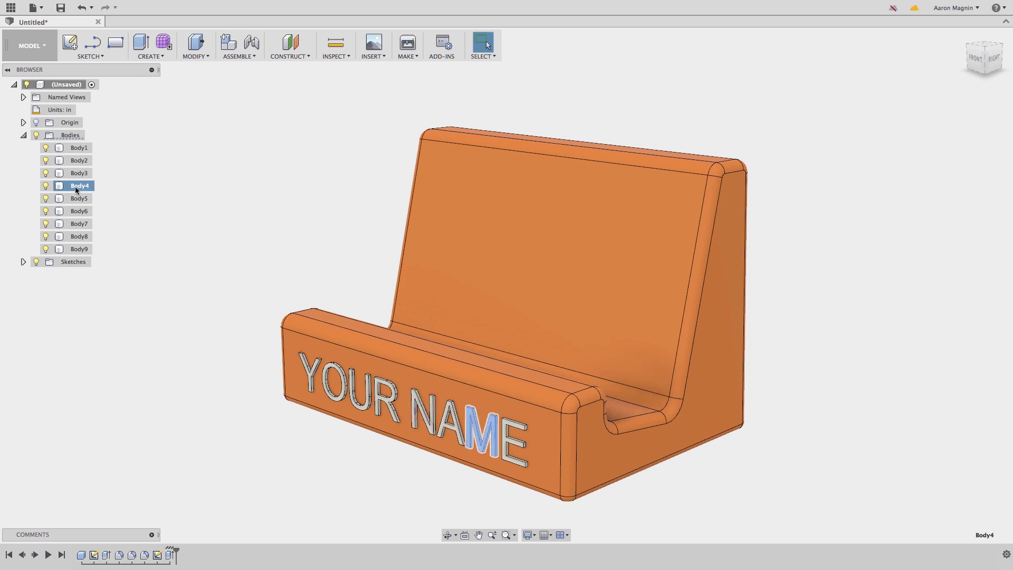
click(70, 197)
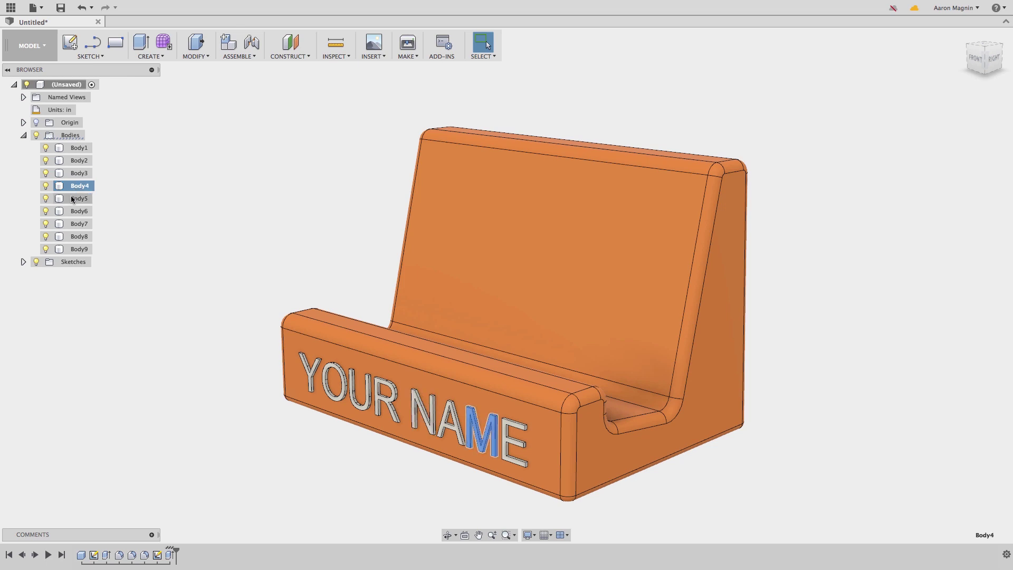
click(141, 209)
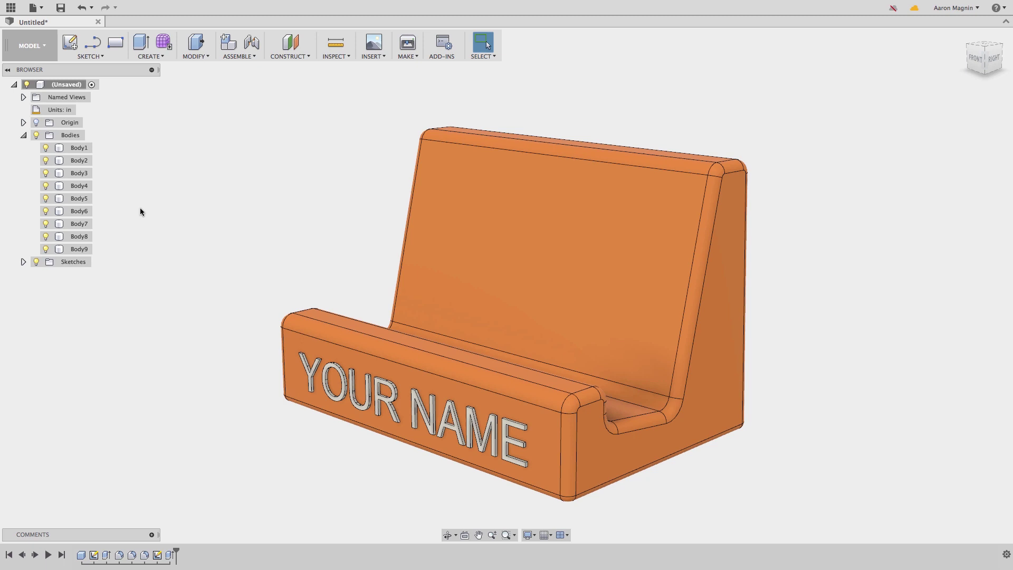
Create a new empty component and name it NAME.
click(230, 50)
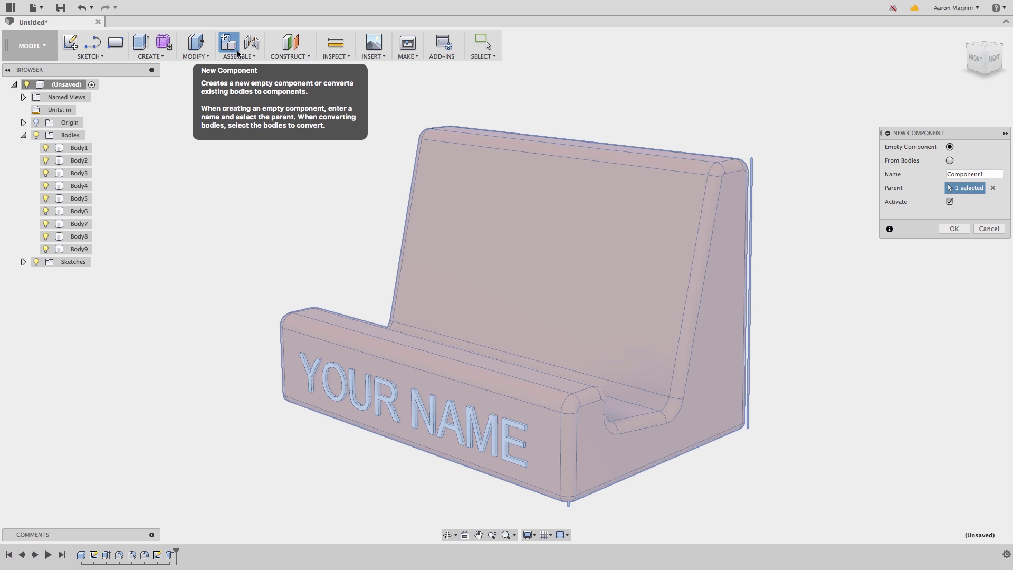
click(981, 173)
double_click(981, 173)
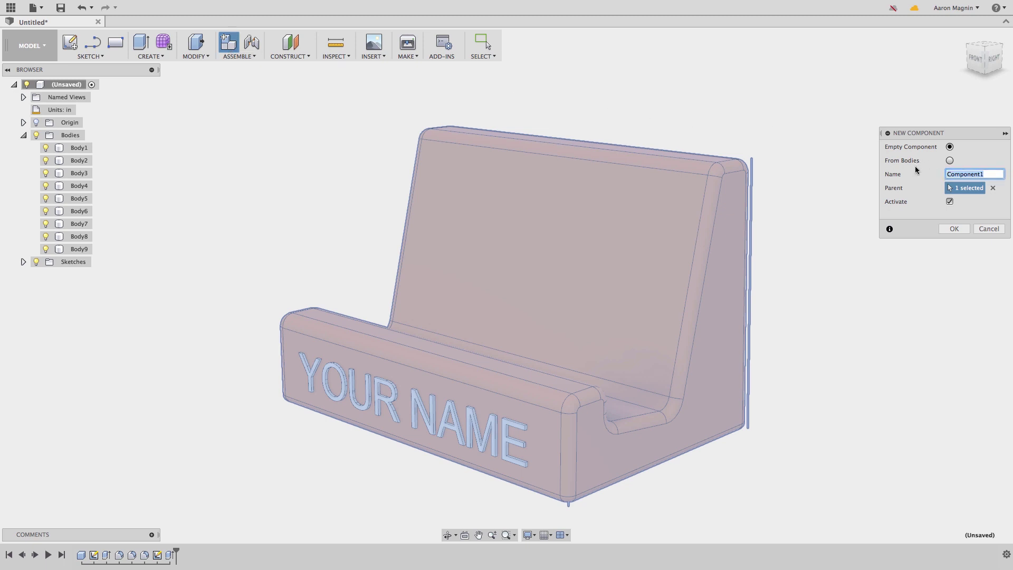
text(NAME)
key(Return)
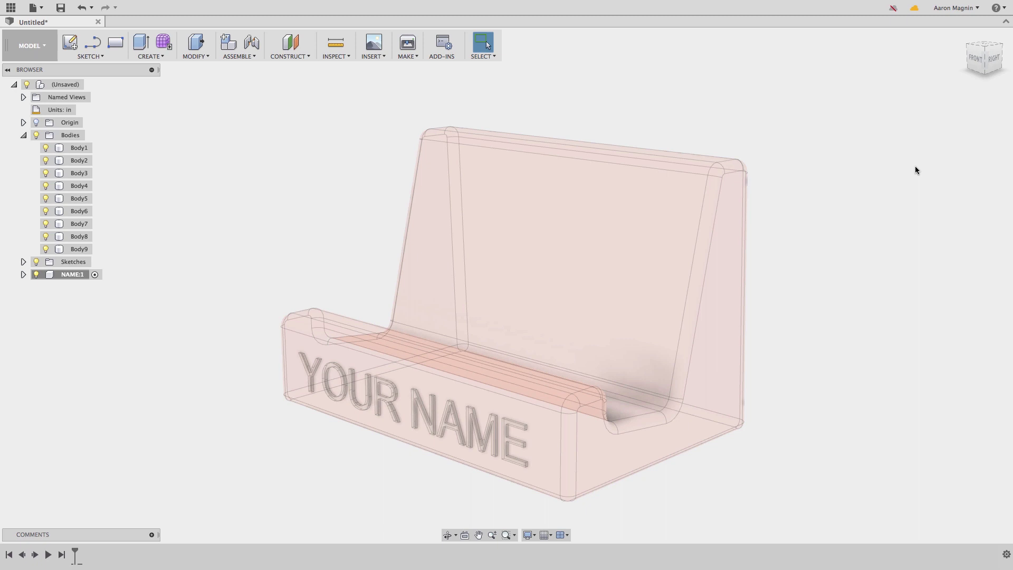
Drag Body2–Body9 into NAME:1, then reactivate the top-level design.
click(85, 159)
shift+click(77, 249)
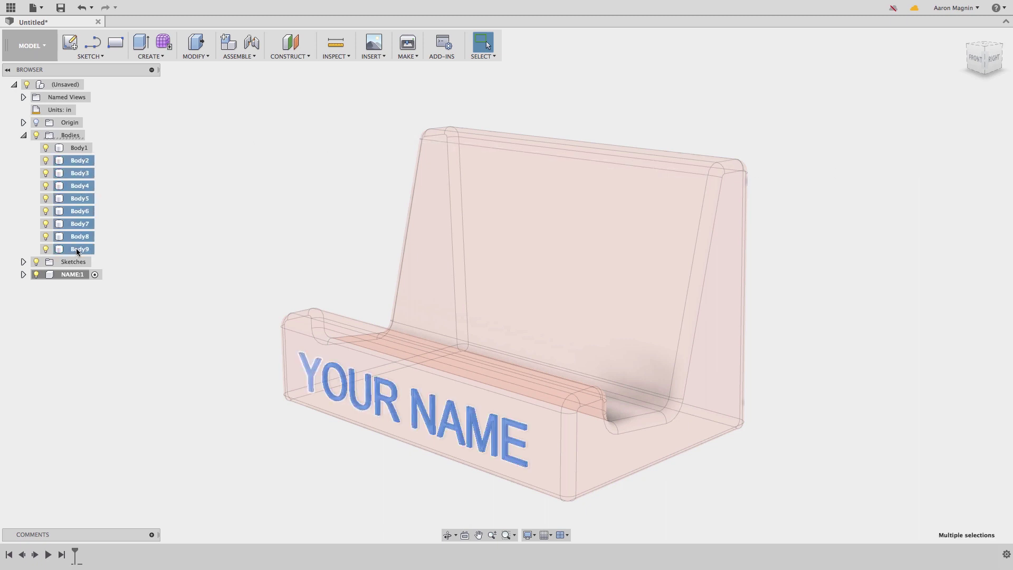
drag(77, 249, 71, 277)
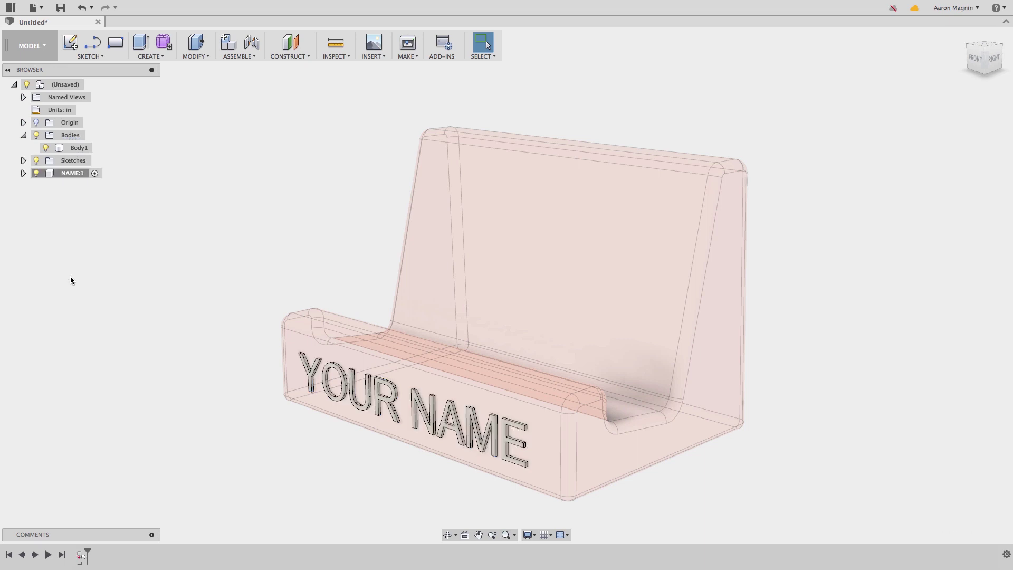
click(95, 173)
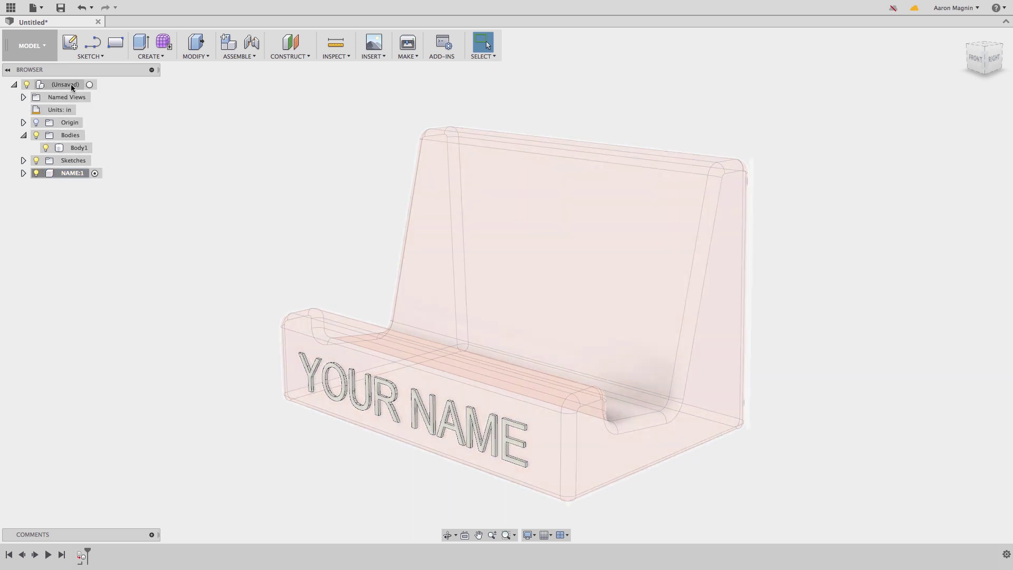
click(90, 85)
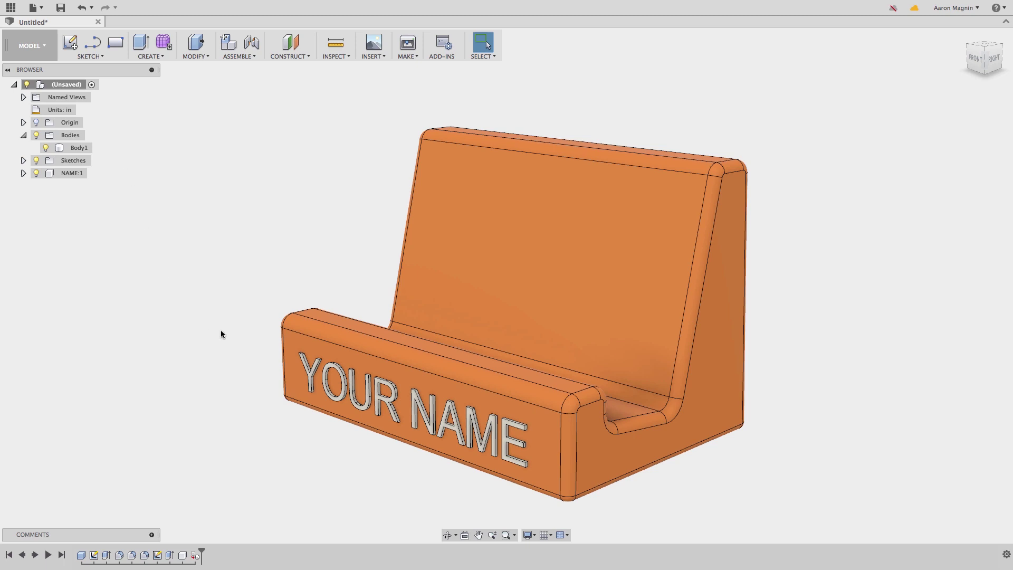
drag(307, 371, 271, 362)
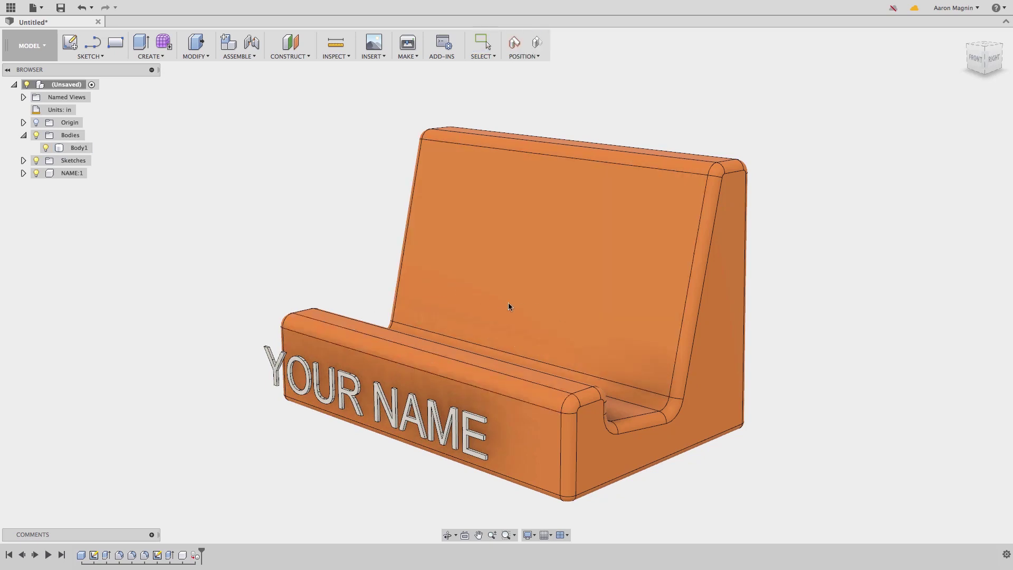
key(Escape)
click(536, 46)
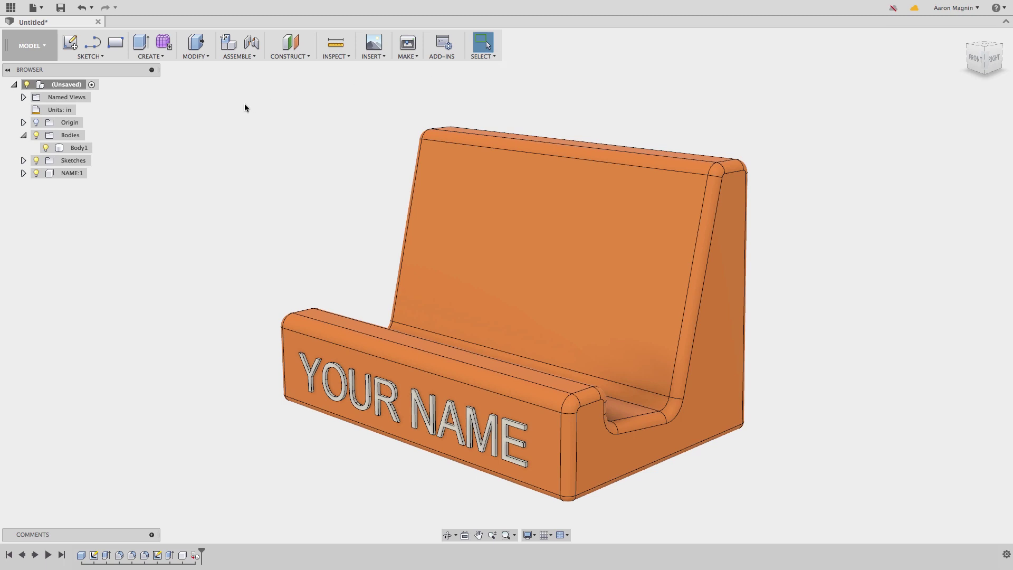
Rename Body1 to 'Stand'.
click(79, 147)
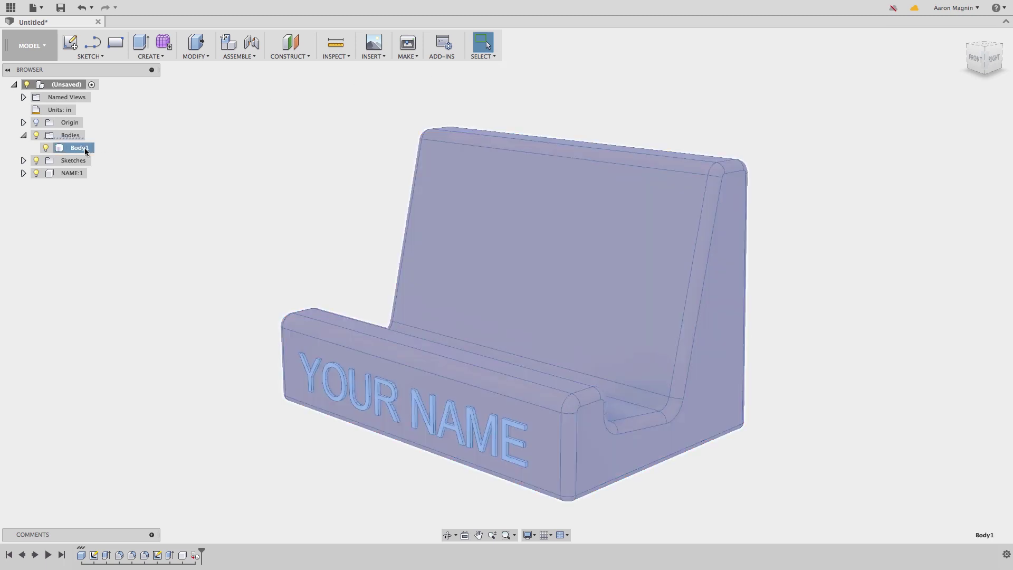
double_click(85, 148)
text(Stand)
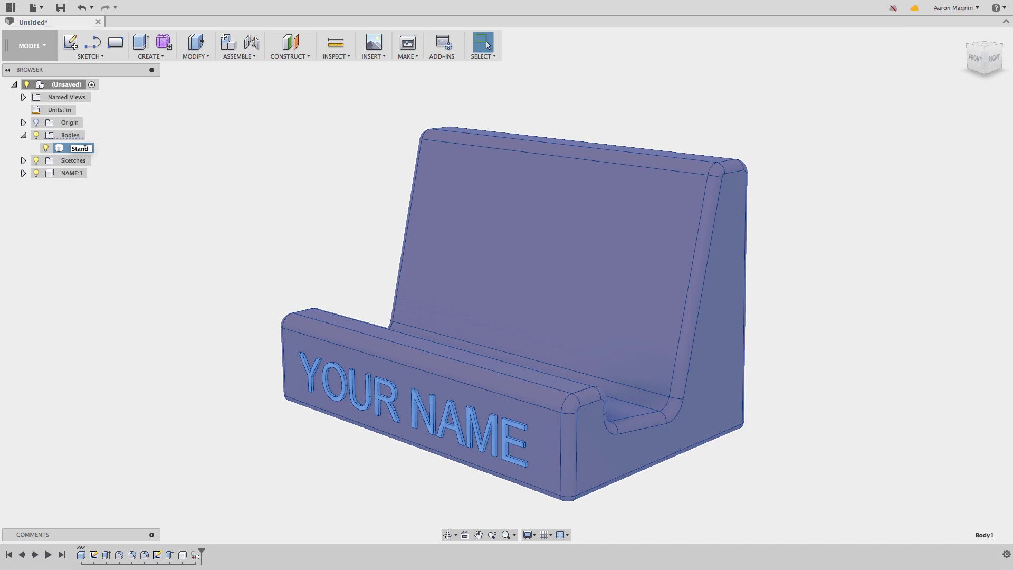
Create a Stand component from the body, then test-drag it and undo the move.
right_click(84, 150)
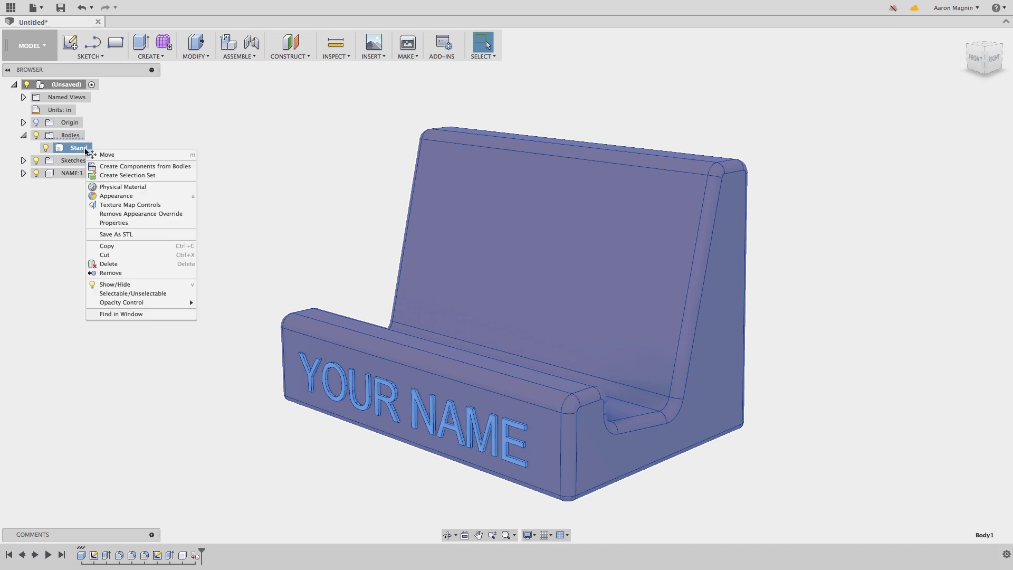
click(109, 168)
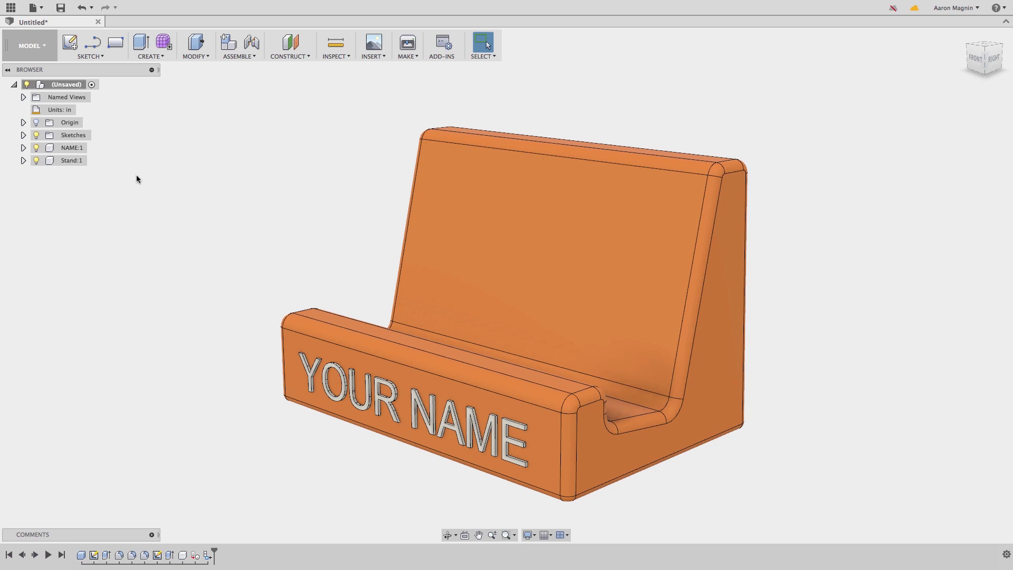
drag(418, 224, 212, 240)
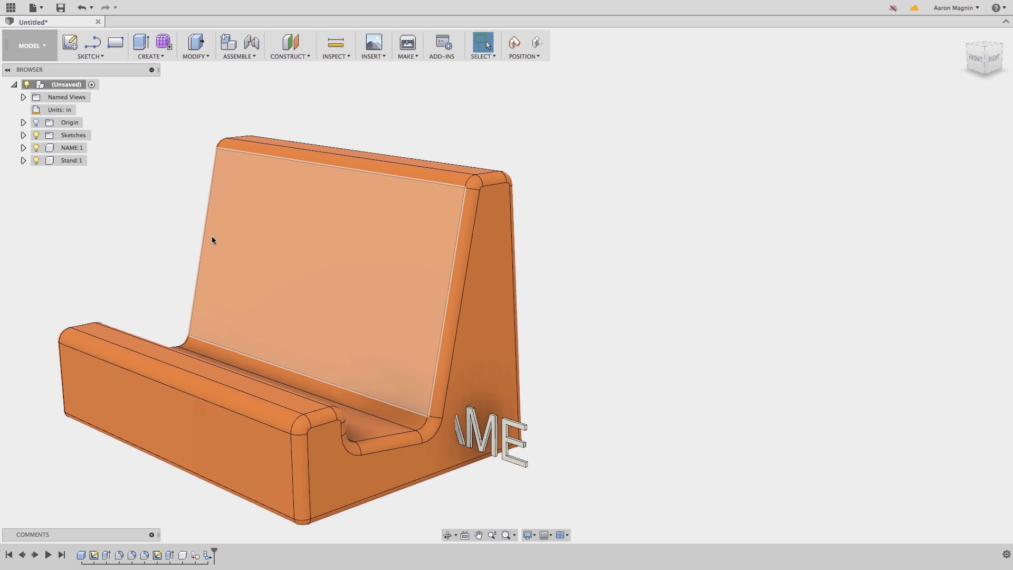
key(super+z)
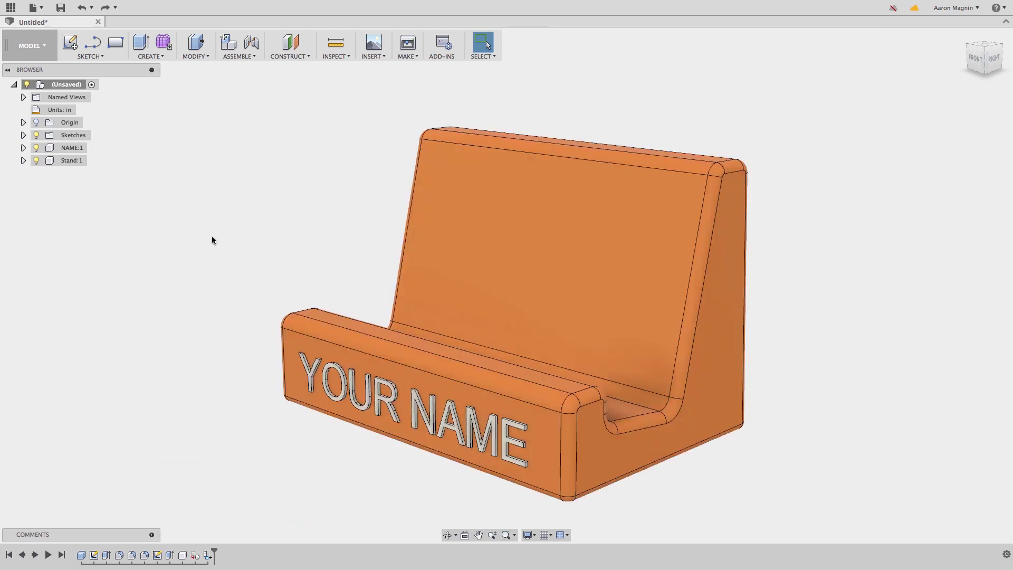
Start an As-built Joint between the YOUR NAME text and the stand.
click(240, 56)
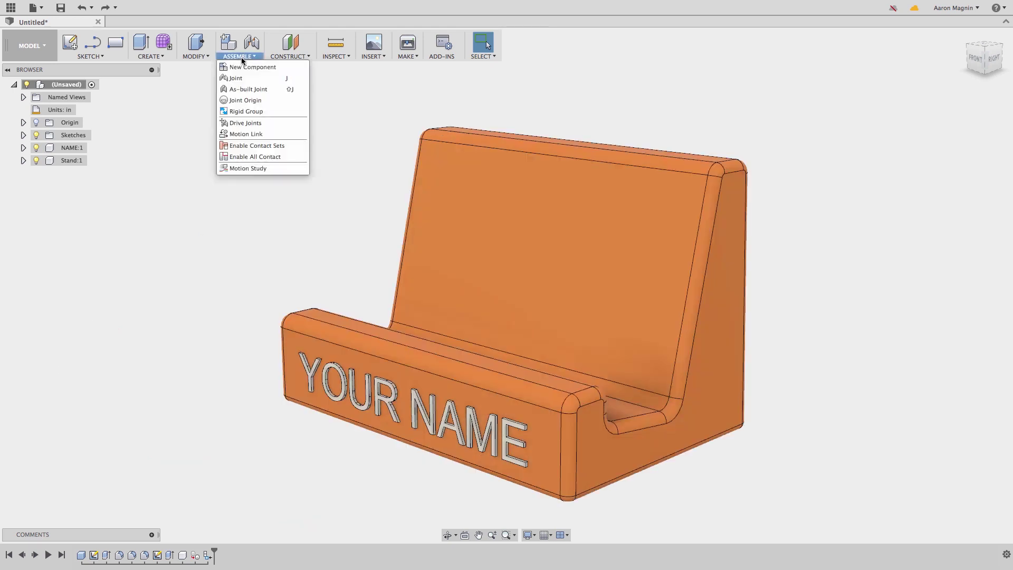
click(245, 90)
click(306, 369)
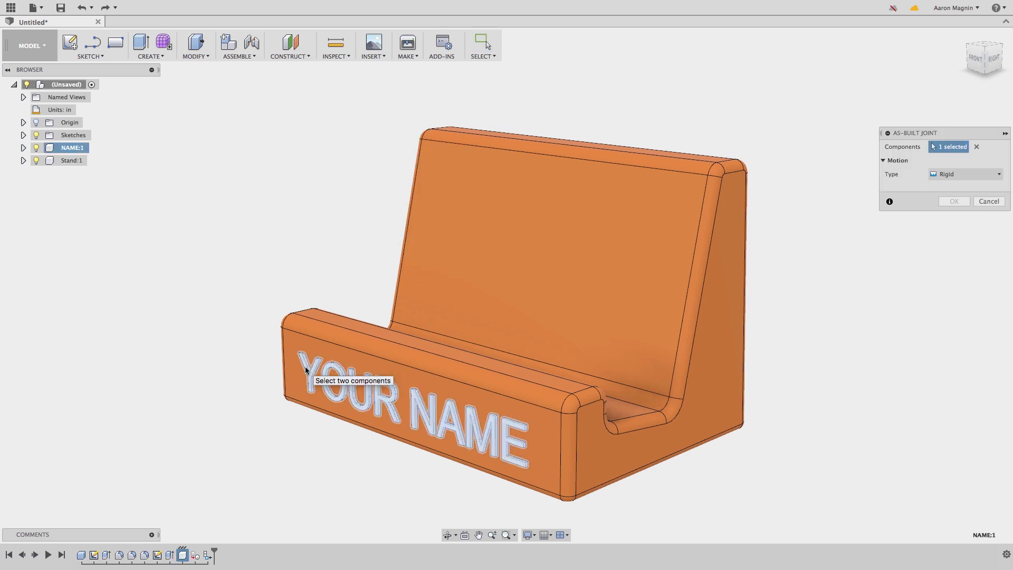
click(314, 350)
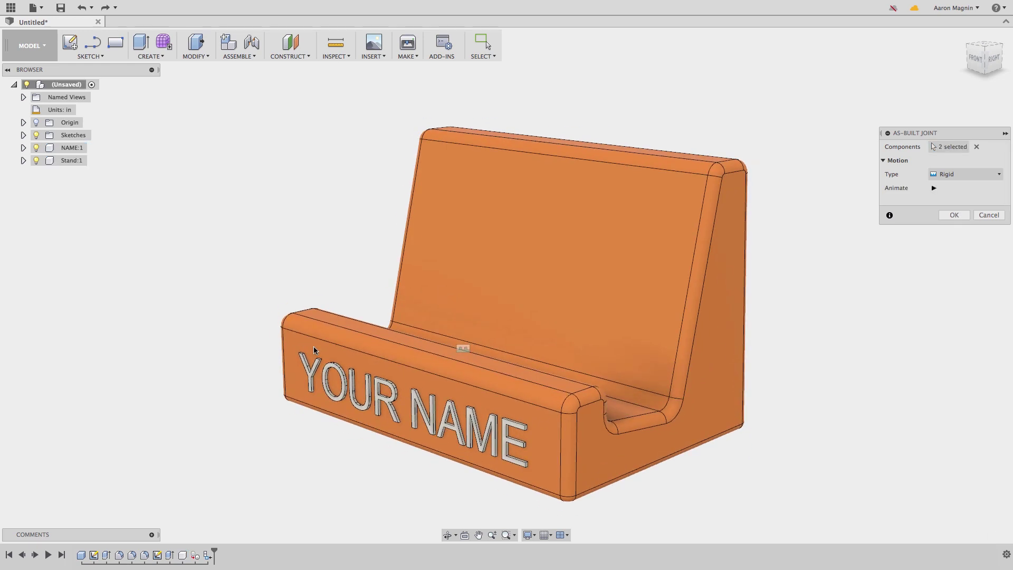
Preview revolute, slider, cylindrical and pin-slot motion types, placing the joint on the stand's front edge.
click(947, 175)
click(964, 200)
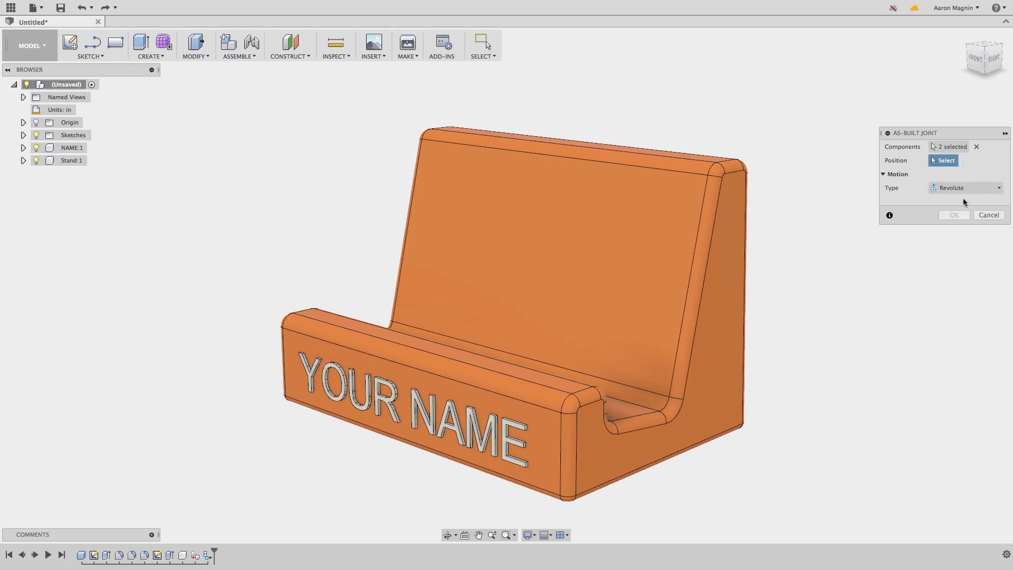
click(560, 446)
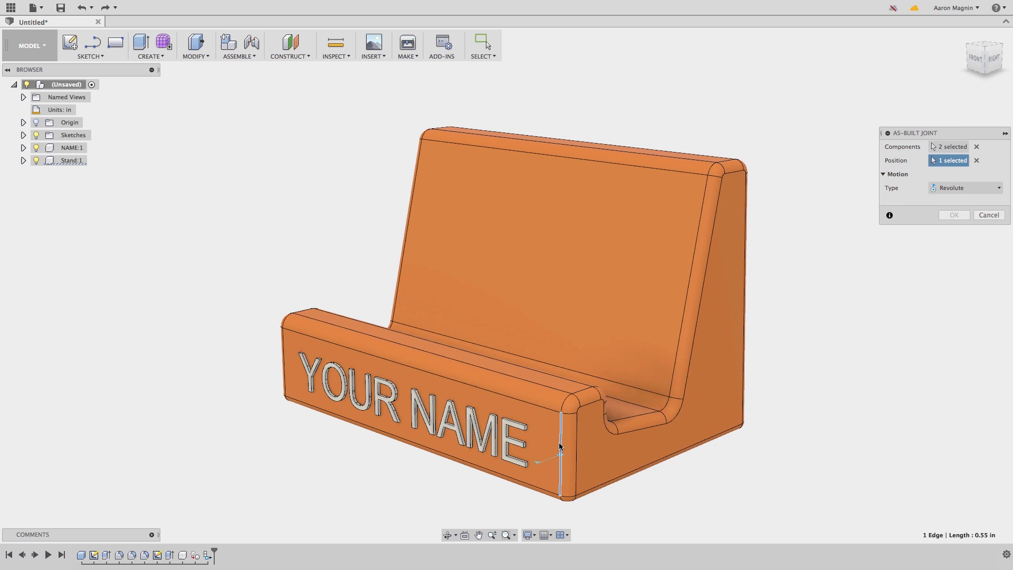
click(967, 188)
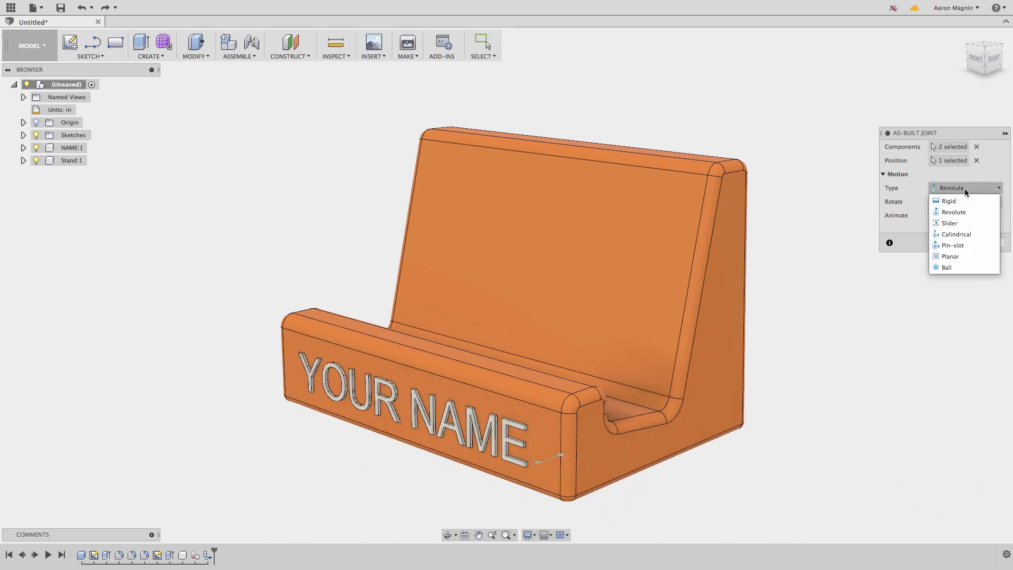
click(952, 223)
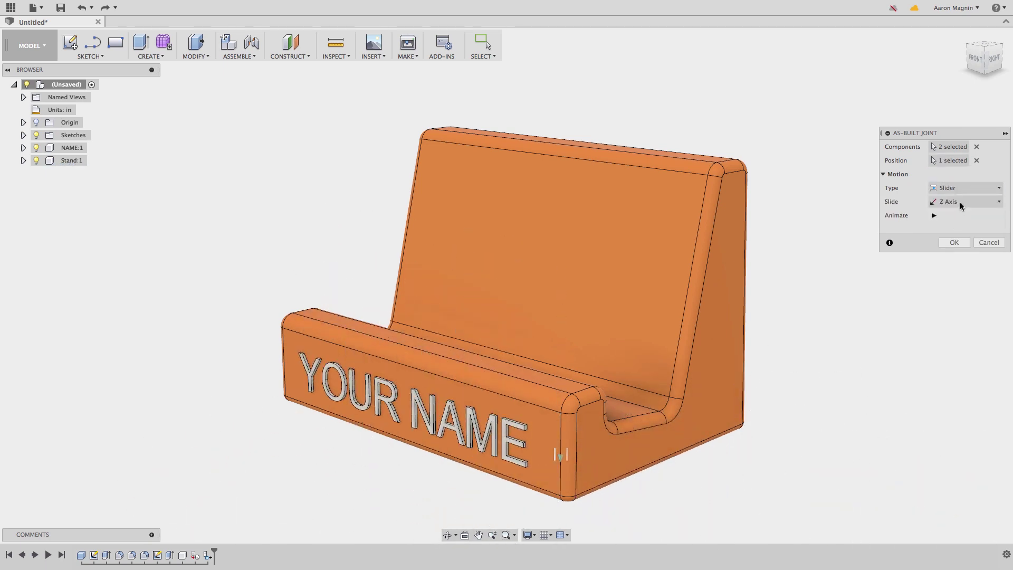
click(967, 189)
click(957, 234)
click(966, 188)
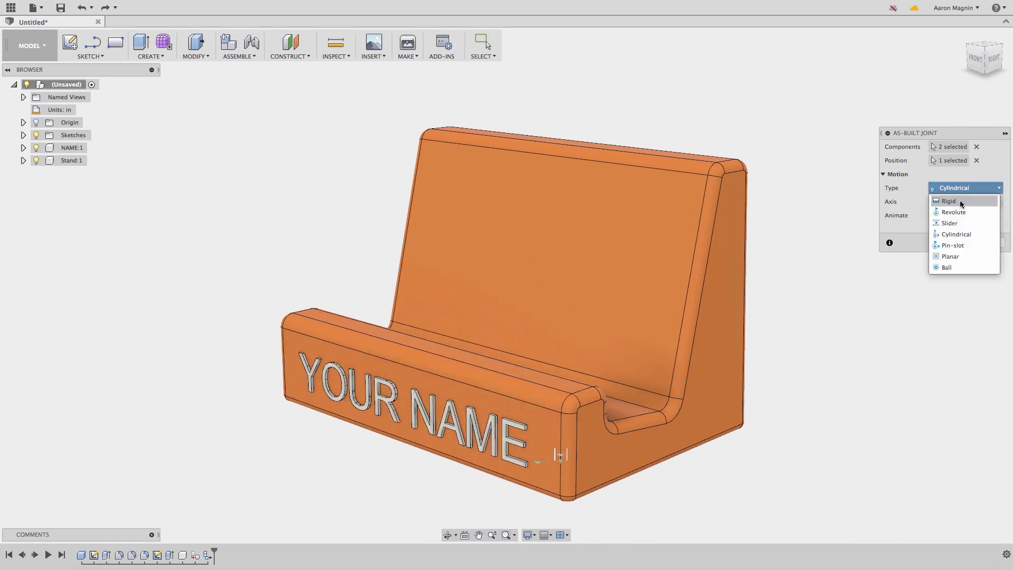
click(949, 245)
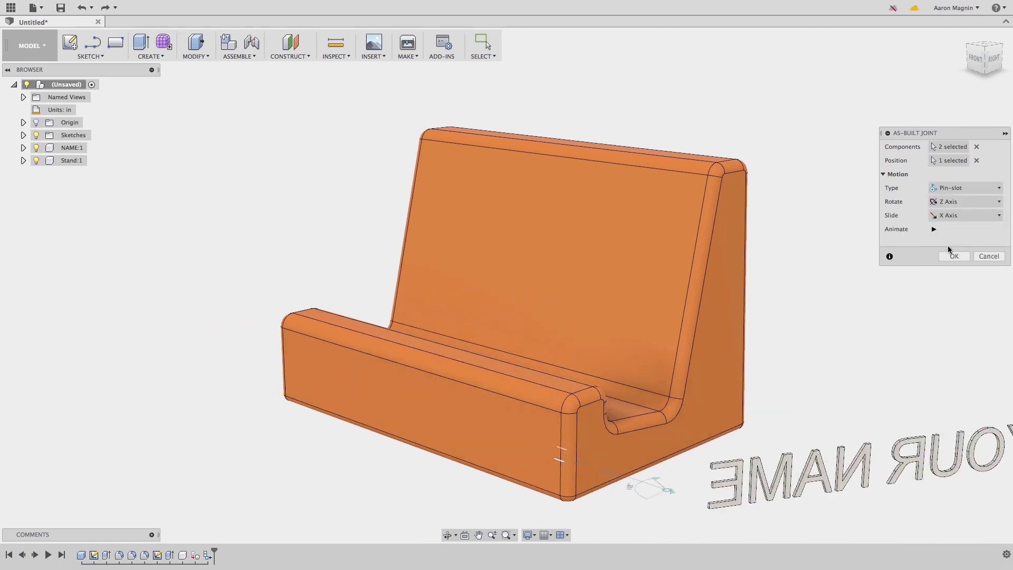
Set the joint type to Rigid and confirm it.
click(956, 189)
click(955, 198)
click(954, 215)
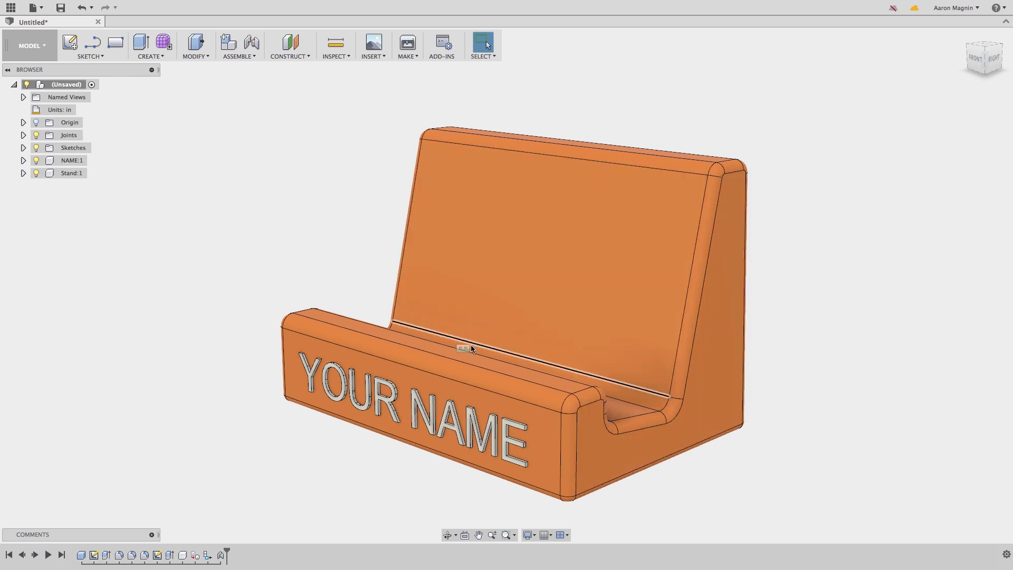
Select the new joint, expand the Joints folder to reveal Rigid1, then deselect.
click(466, 349)
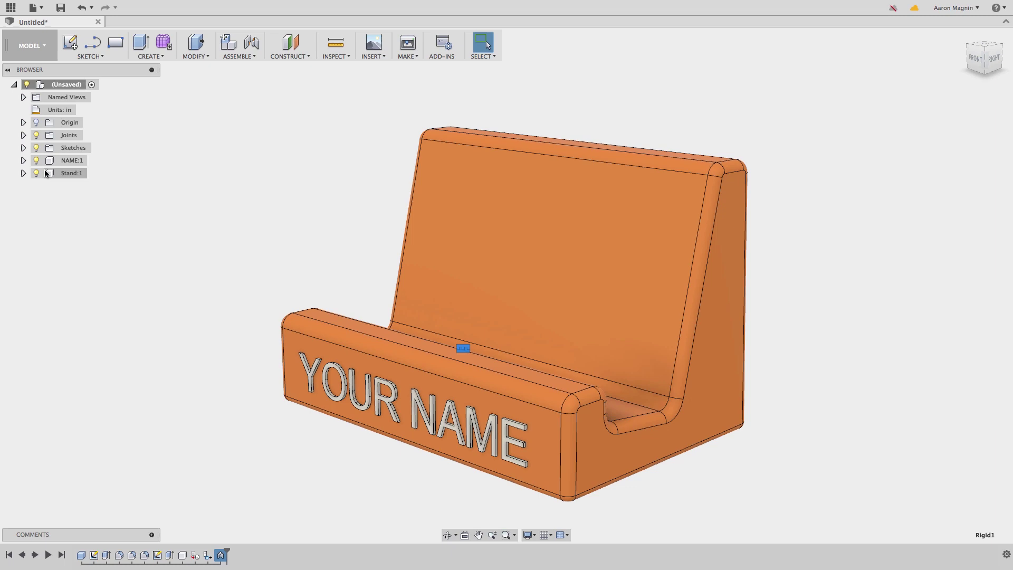
click(24, 135)
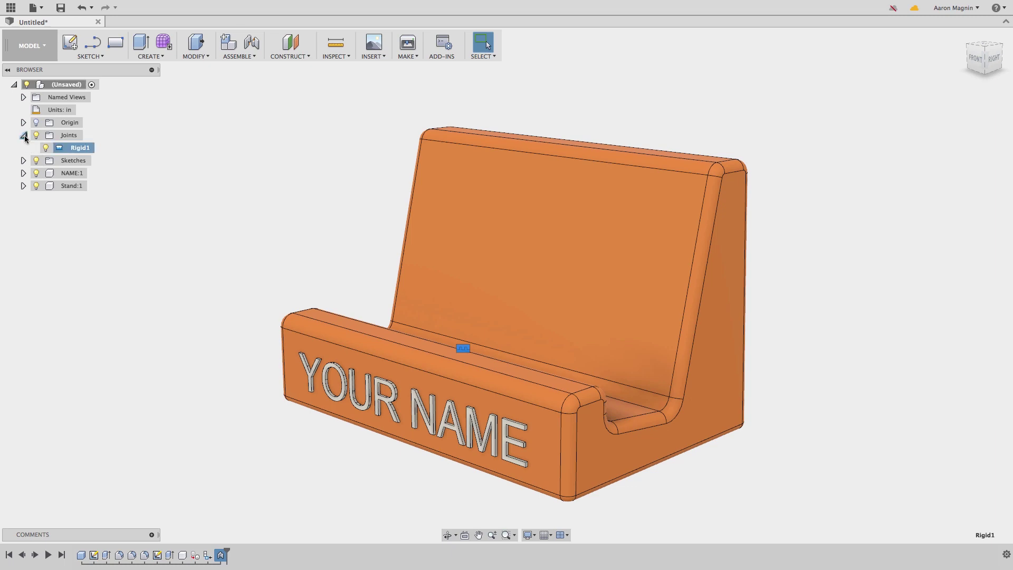
click(129, 153)
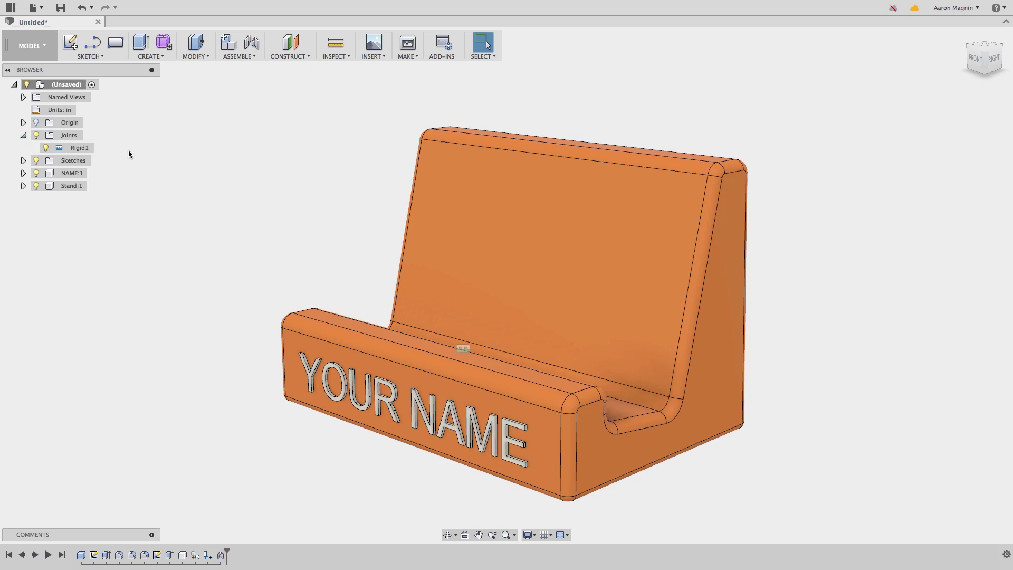